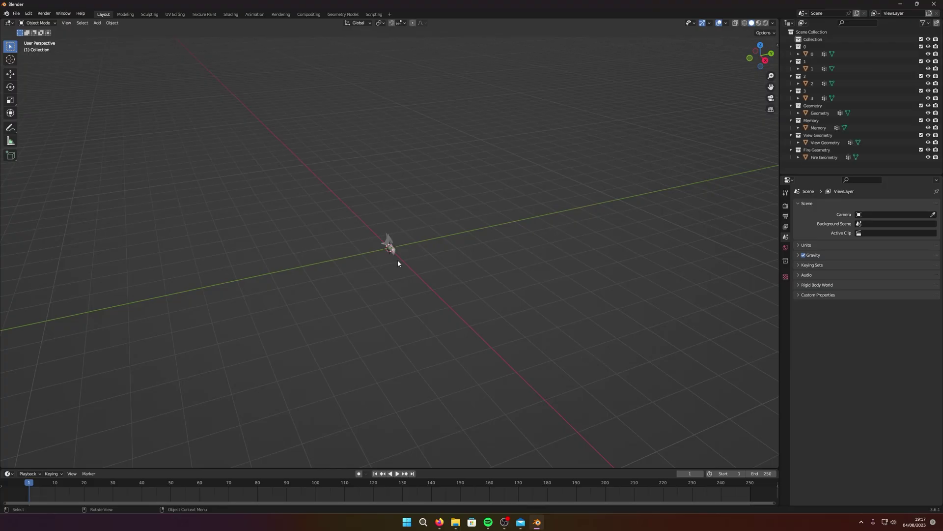
pyautogui.scroll(10, 398, 256)
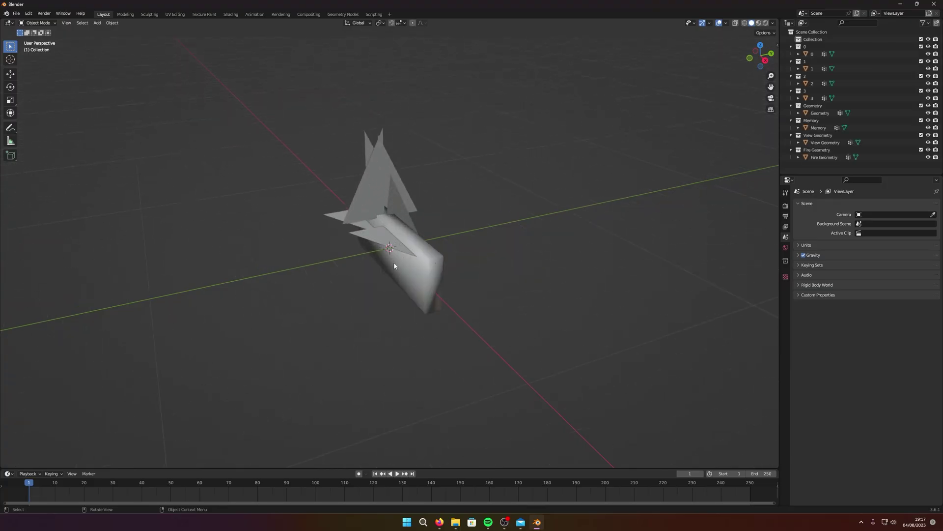
pyautogui.moveTo(396, 264); pyautogui.dragTo(752, 246, button='middle')
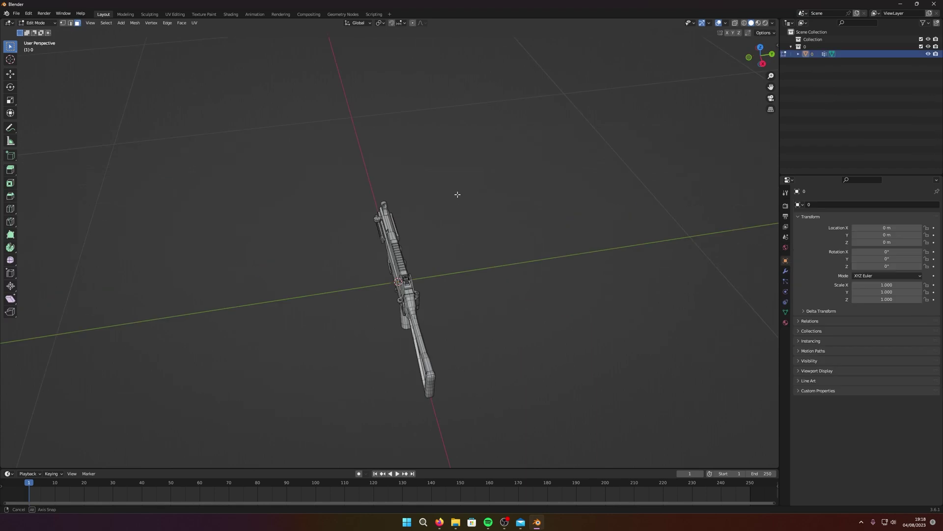
pyautogui.moveTo(457, 194); pyautogui.dragTo(361, 228, button='middle')
pyautogui.scroll(5, 361, 228)
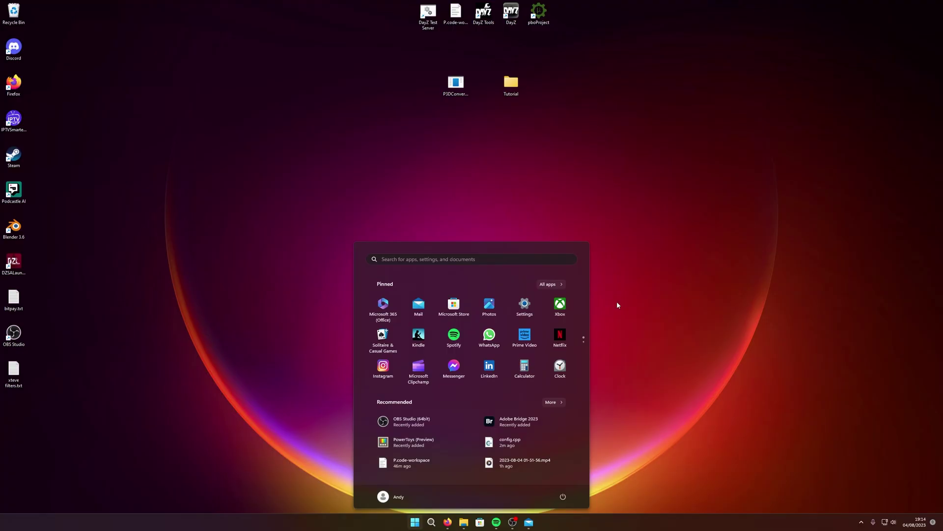
# - Launch Blender 3.6, dismiss the splash screen and look up the available import formats
pyautogui.write('blender 3.6')
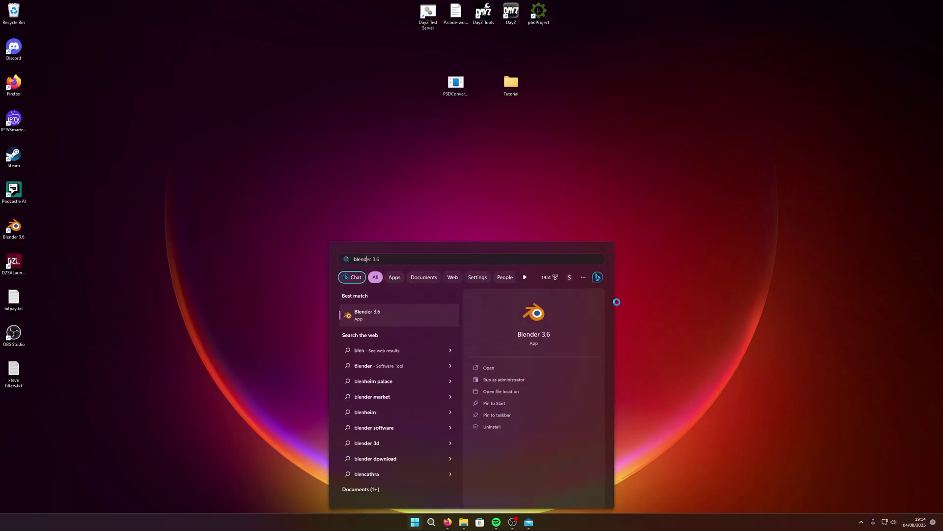
pyautogui.press('Return')
pyautogui.click(590, 115)
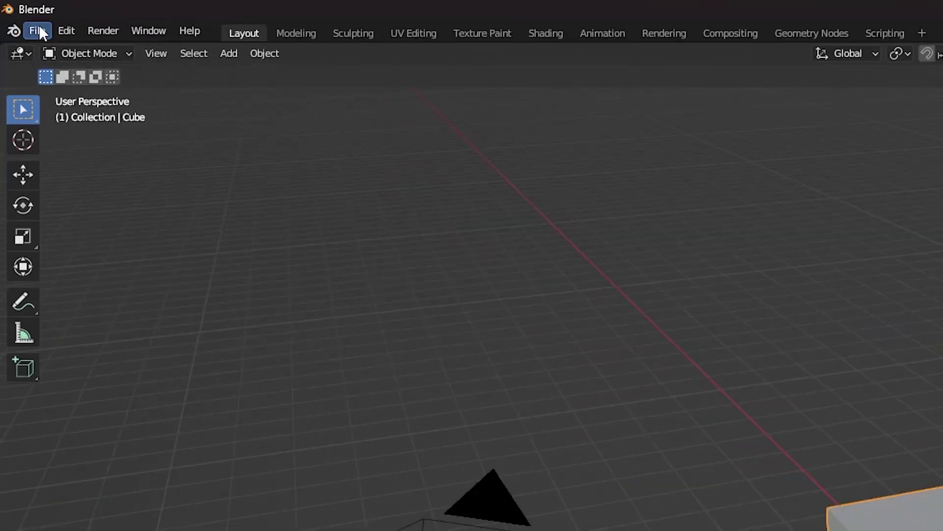
pyautogui.click(16, 13)
pyautogui.moveTo(37, 115)
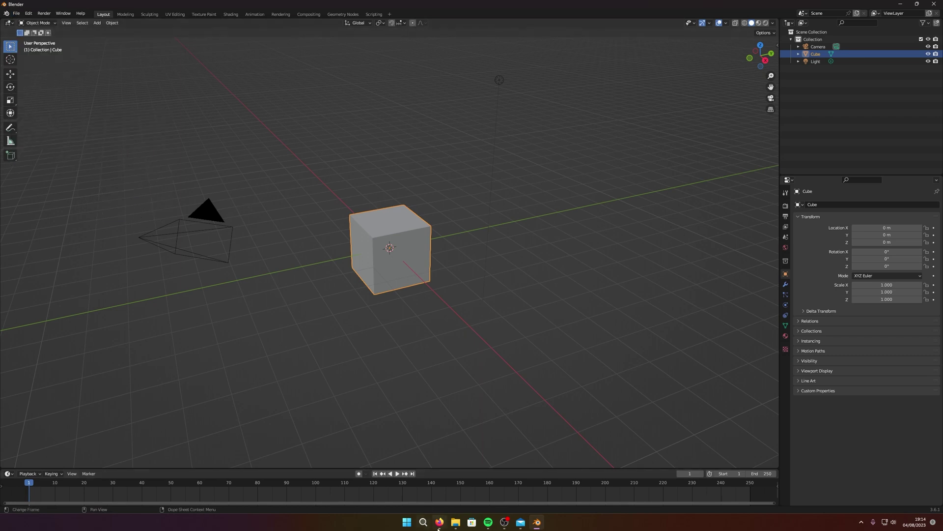
# - Switch to Firefox and view the full address of the ArmAToolbox GitHub repository
pyautogui.click(439, 522)
pyautogui.click(367, 81)
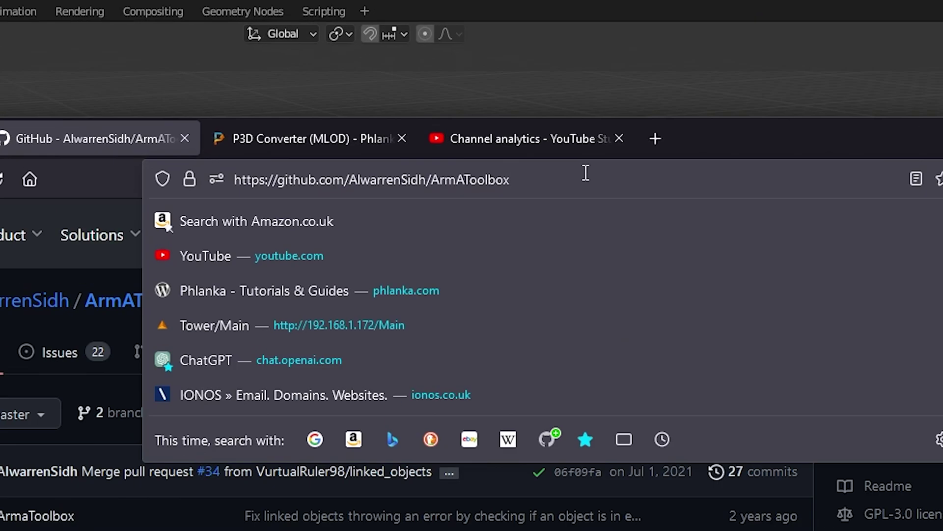
pyautogui.moveTo(473, 76); pyautogui.dragTo(350, 79)
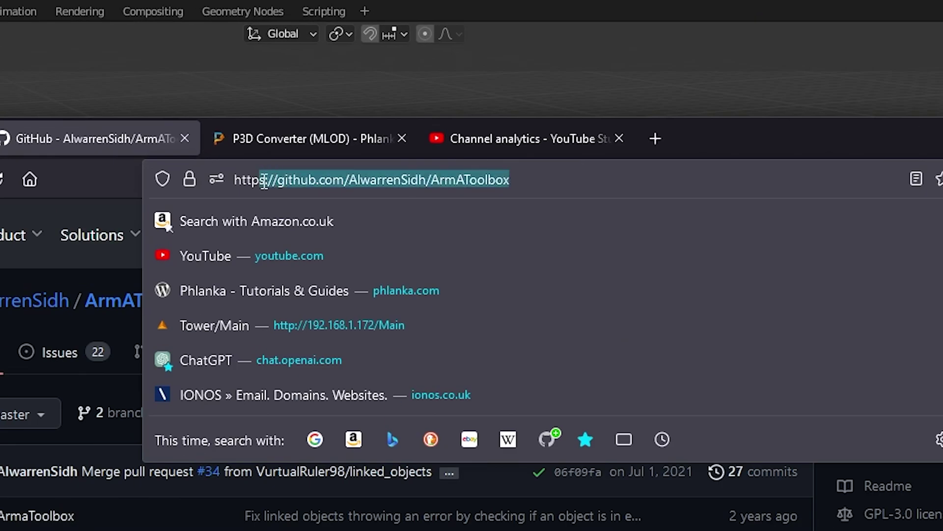
pyautogui.click(518, 179)
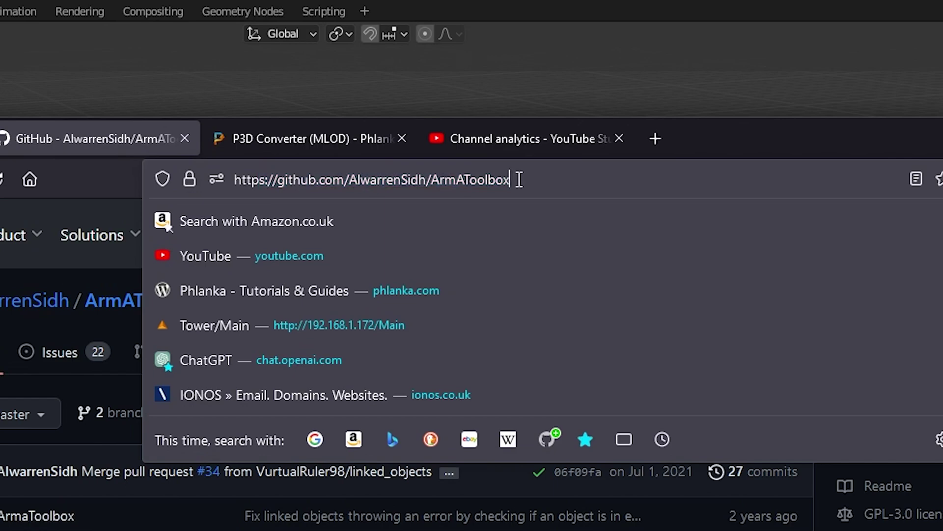
pyautogui.press('Escape')
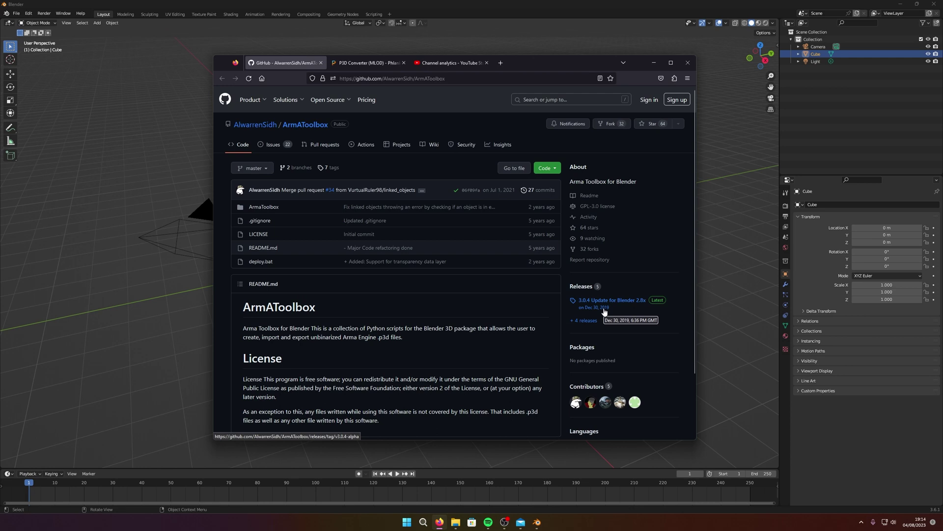
# - Open the repository's "3.0.4 Update for Blender 2.8x" release page and highlight its version title
pyautogui.click(605, 310)
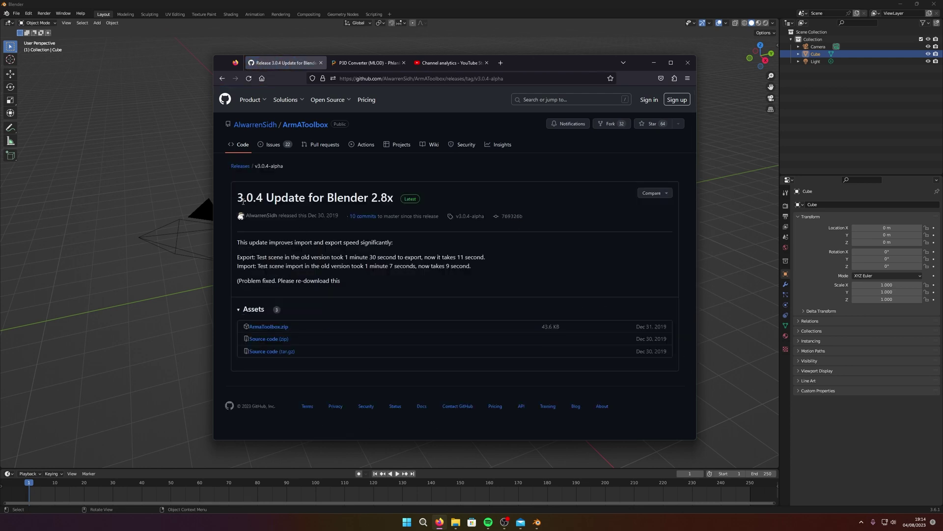
pyautogui.moveTo(238, 198); pyautogui.dragTo(289, 199)
pyautogui.click(292, 198)
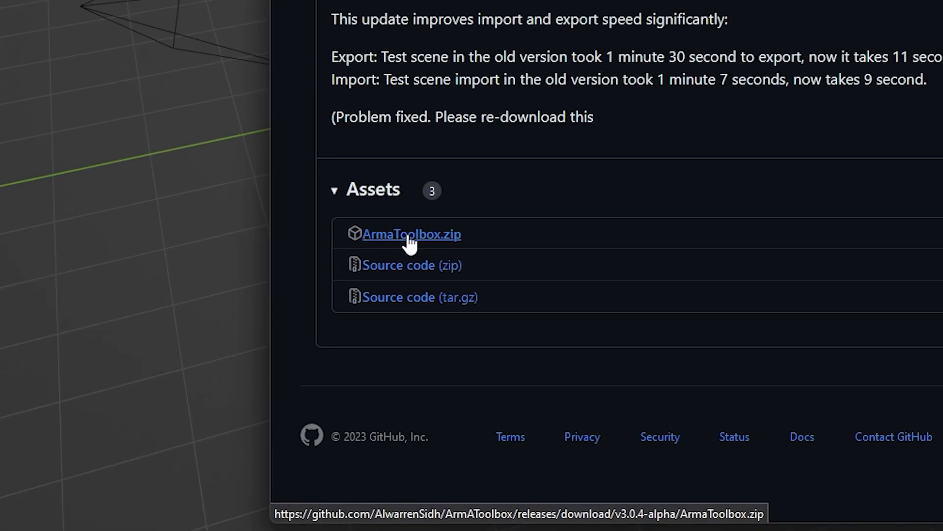
# - Download ArmaToolbox.zip from the release assets, allowing the Compressed folder to be created inside Downloads
pyautogui.click(410, 235)
pyautogui.click(896, 144)
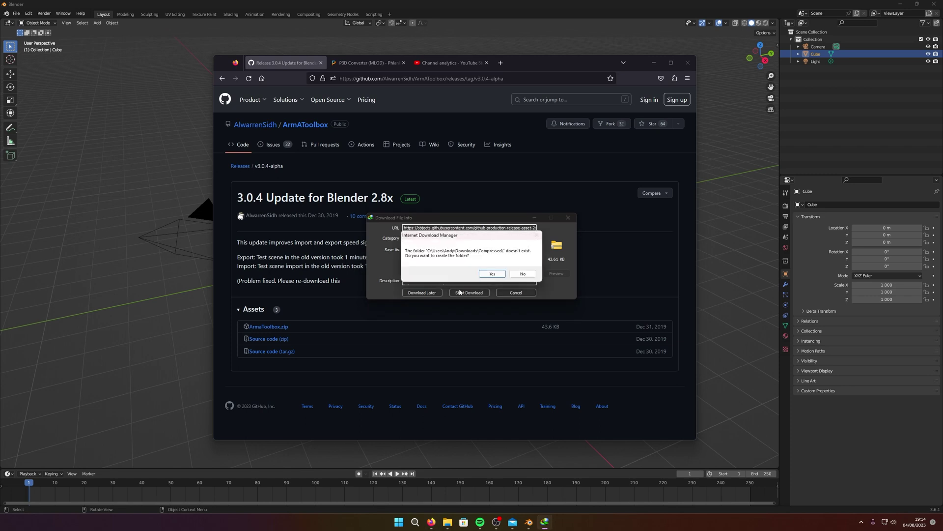
pyautogui.click(492, 274)
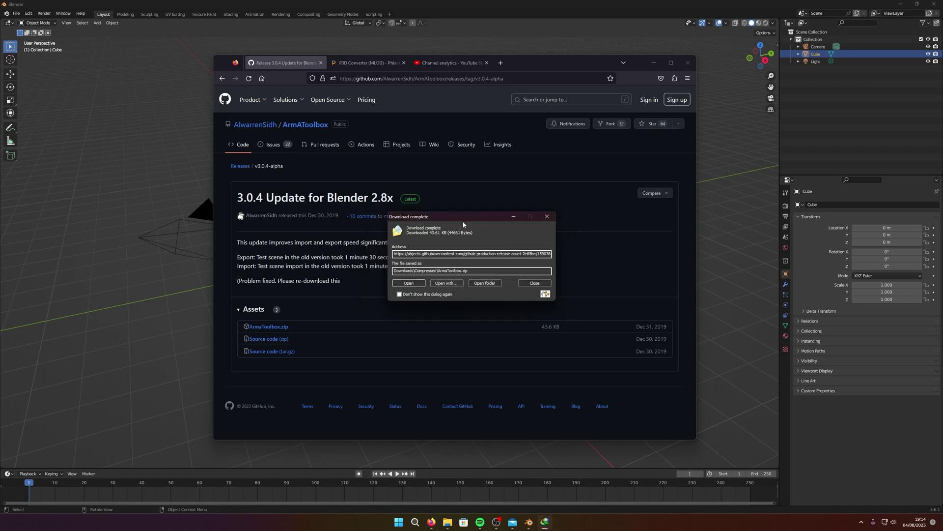
pyautogui.click(548, 217)
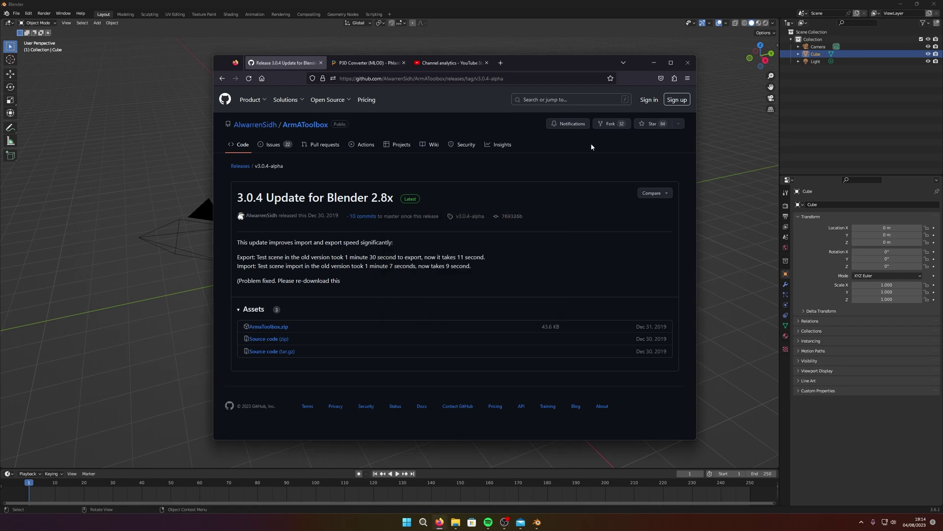
# - Locate the downloaded ArmaToolbox.zip in the Compressed folder of Downloads using File Explorer
pyautogui.click(655, 62)
pyautogui.click(456, 522)
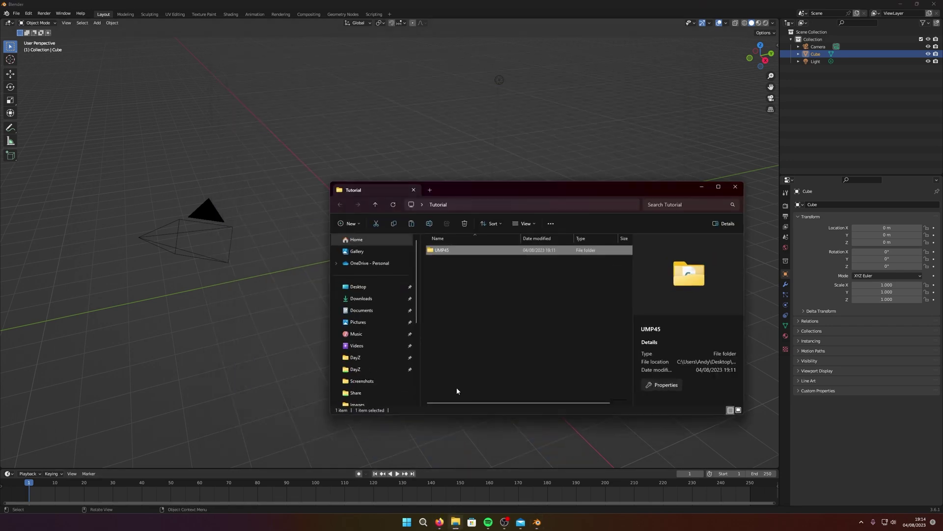
pyautogui.scroll(-3, 370, 388)
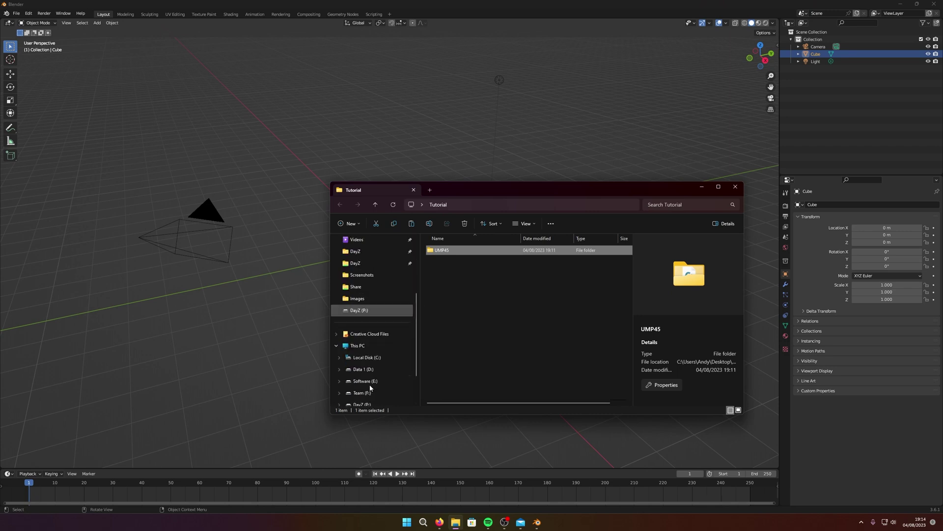
pyautogui.scroll(3, 370, 387)
pyautogui.click(361, 298)
pyautogui.doubleClick(452, 260)
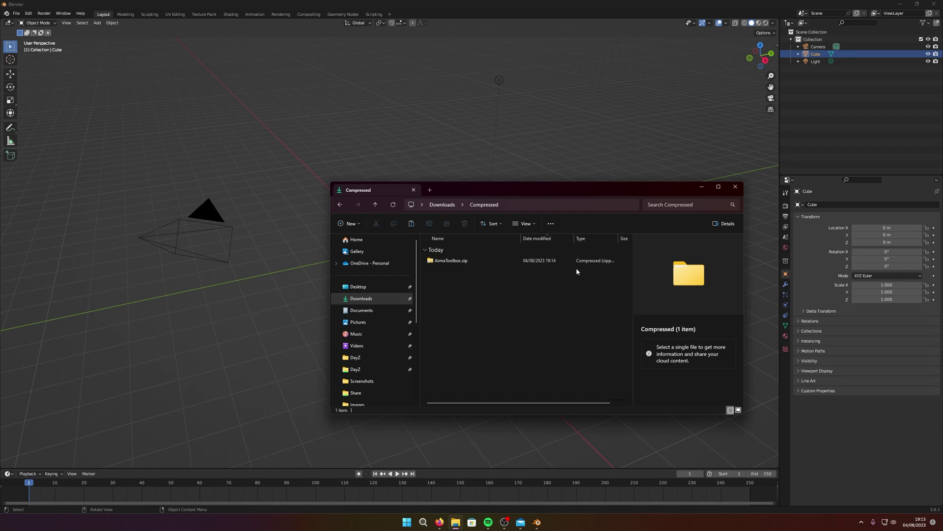
pyautogui.click(735, 186)
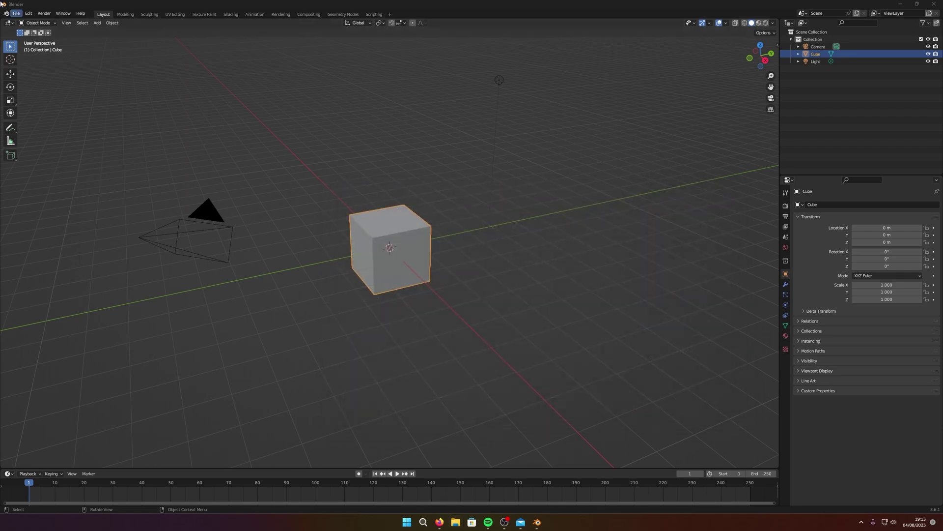
# - Install ArmaToolbox.zip from Downloads\Compressed as a Blender add-on and enable Arma: Toolbox
pyautogui.click(28, 15)
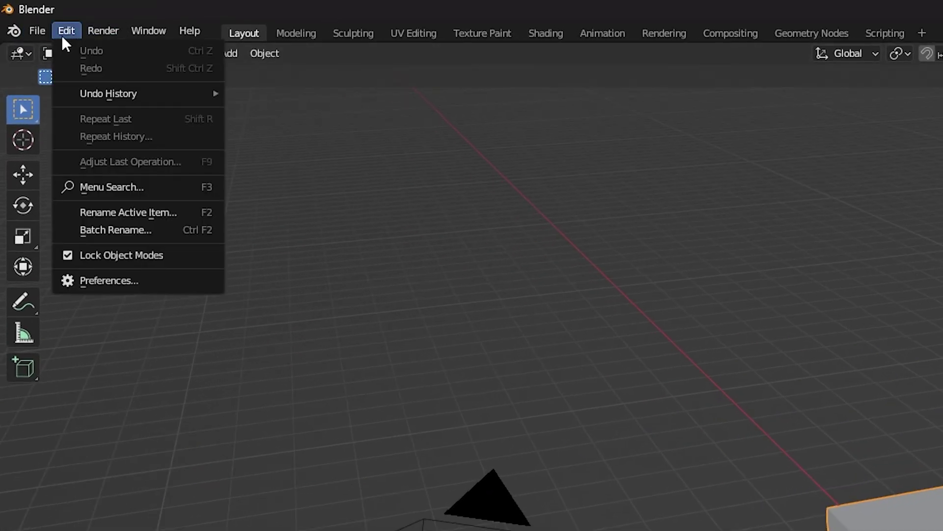
pyautogui.click(98, 279)
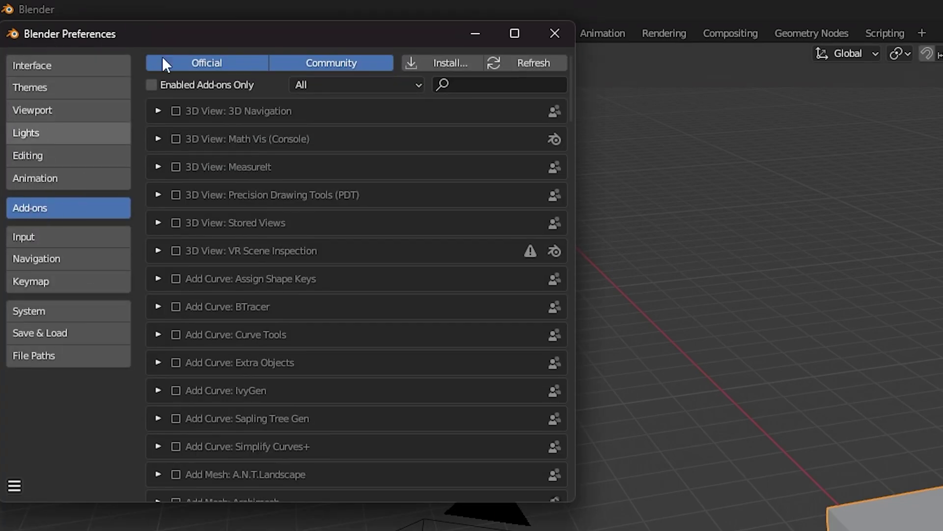
pyautogui.click(432, 66)
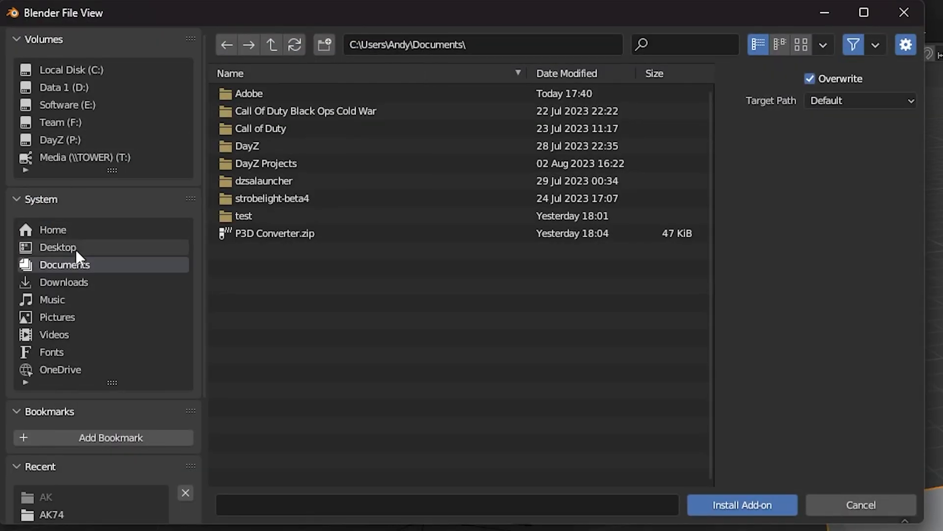
pyautogui.click(63, 282)
pyautogui.click(273, 93)
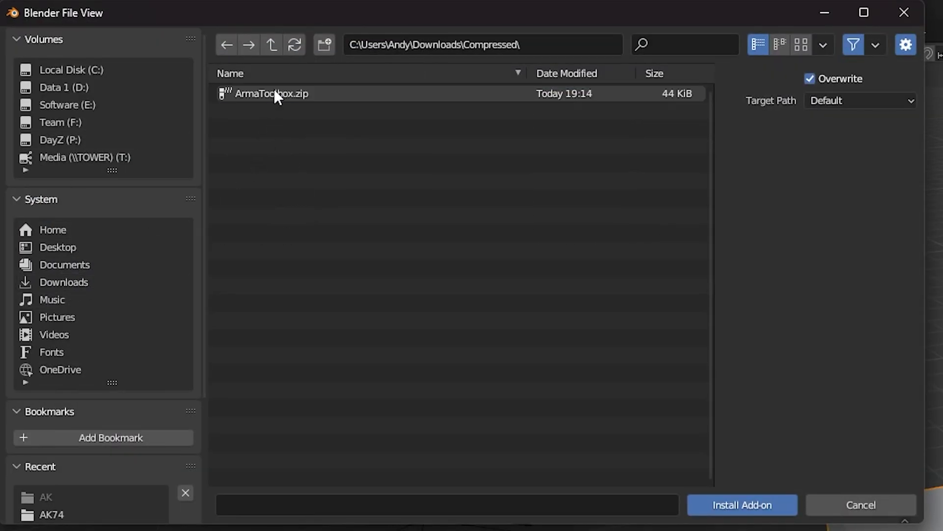
pyautogui.click(277, 95)
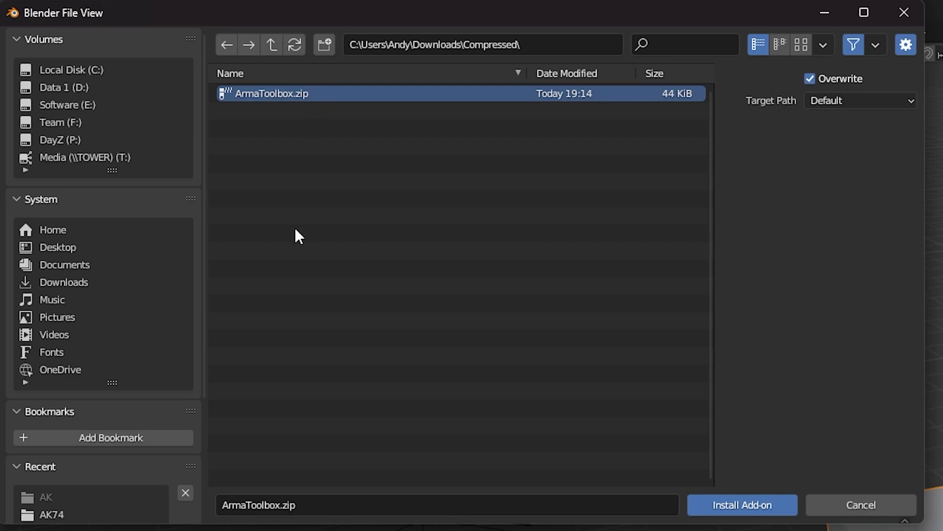
pyautogui.click(724, 505)
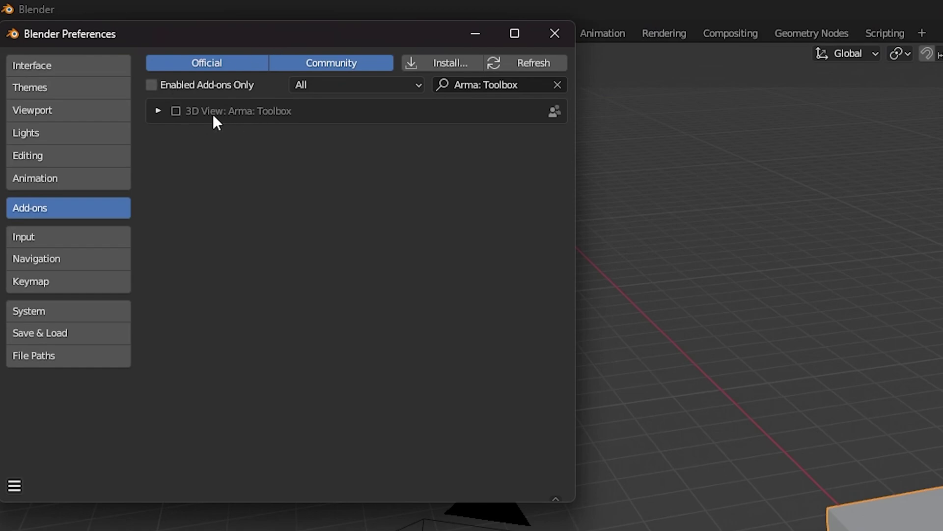
pyautogui.click(175, 113)
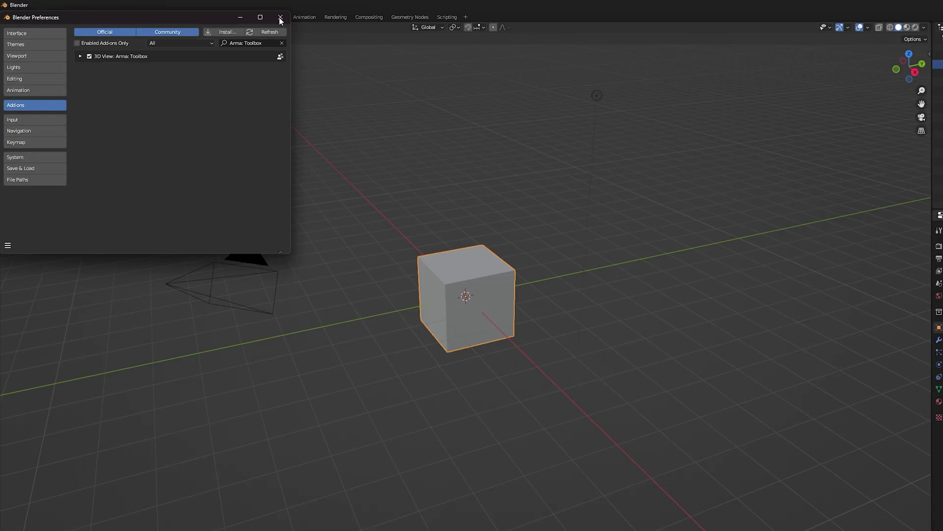
pyautogui.click(554, 34)
# - Try to import ump.p3d from the Desktop's Tutorial\UMP45 folder as an Arma 3 P3D model
pyautogui.click(35, 31)
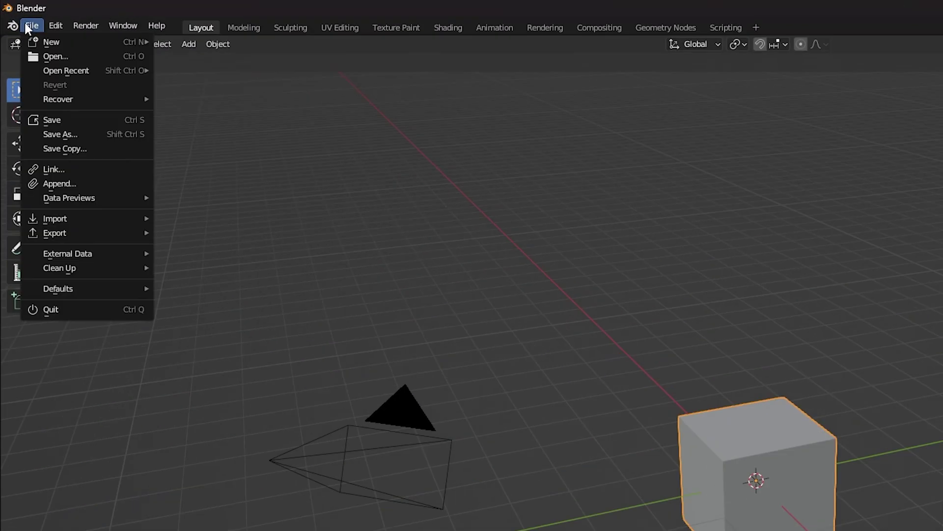
pyautogui.moveTo(105, 220)
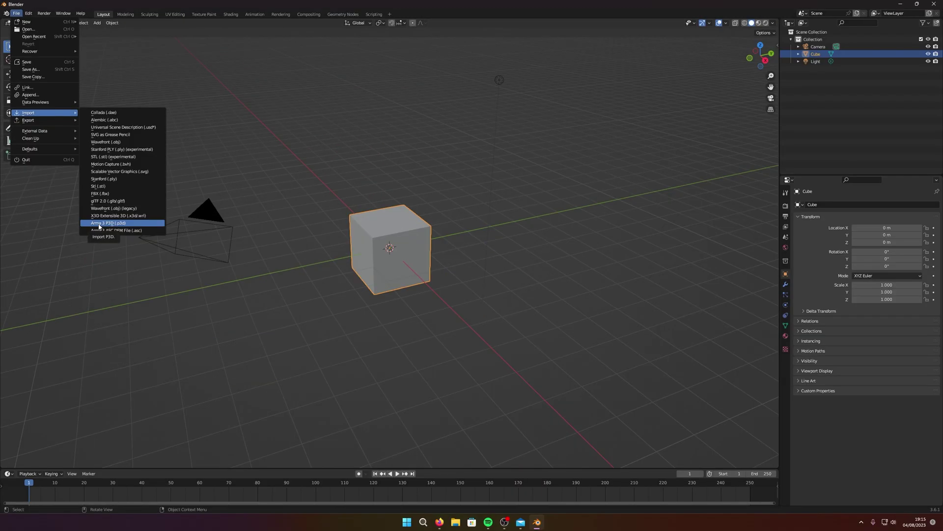
pyautogui.click(99, 223)
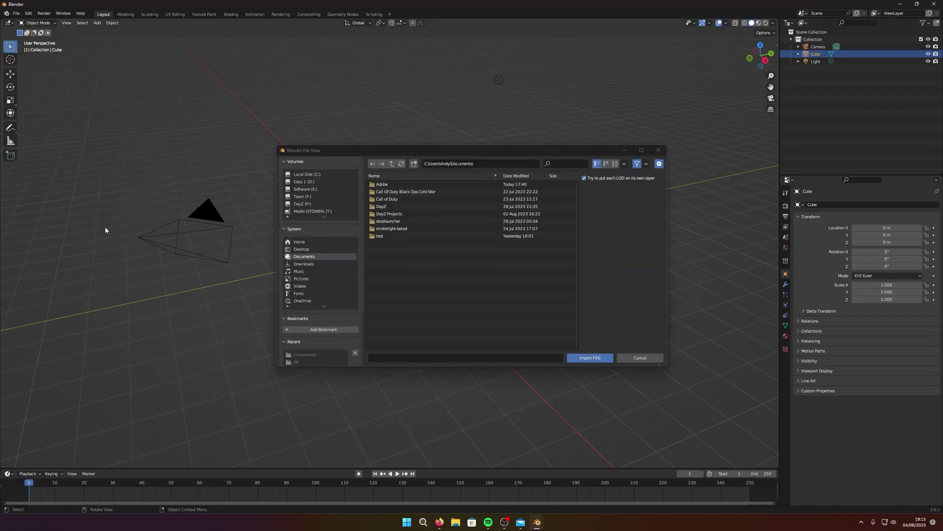
pyautogui.click(307, 250)
pyautogui.doubleClick(388, 185)
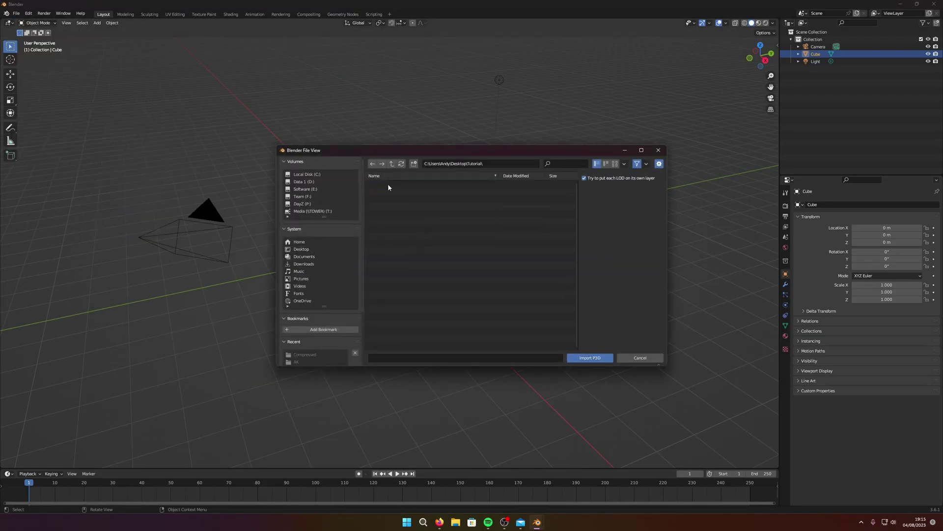
pyautogui.doubleClick(393, 185)
pyautogui.click(388, 192)
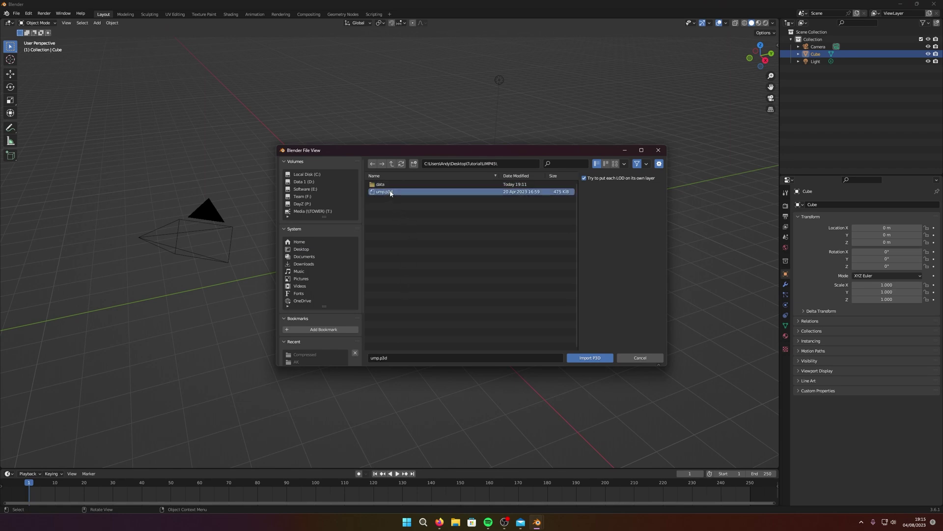
pyautogui.doubleClick(455, 192)
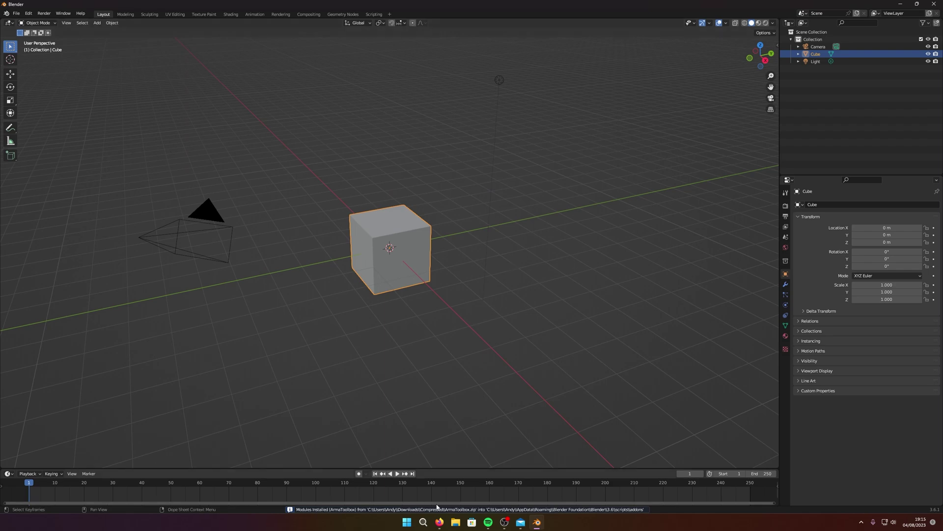
# - Minimize Blender, find ump.p3d in the Desktop's Tutorial\UMP45 folder in File Explorer, and start P3DConverter.exe
pyautogui.click(902, 3)
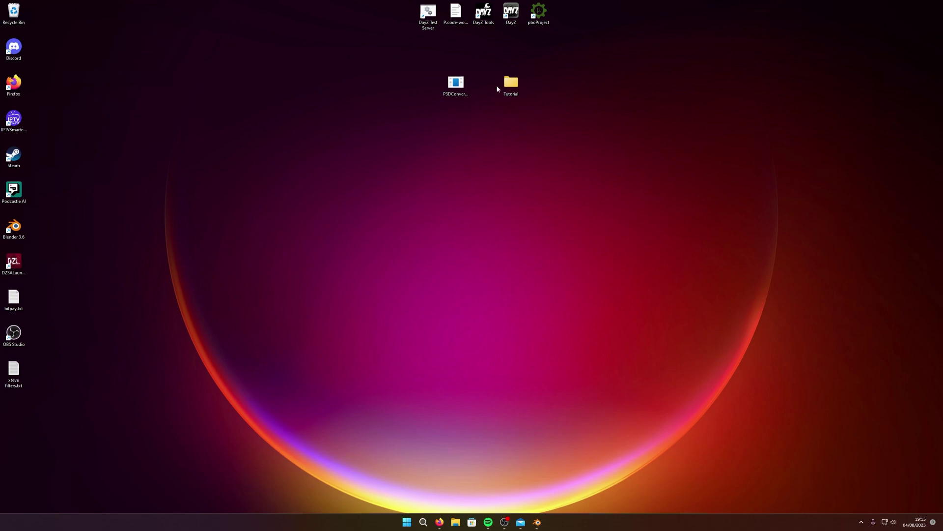
pyautogui.doubleClick(509, 88)
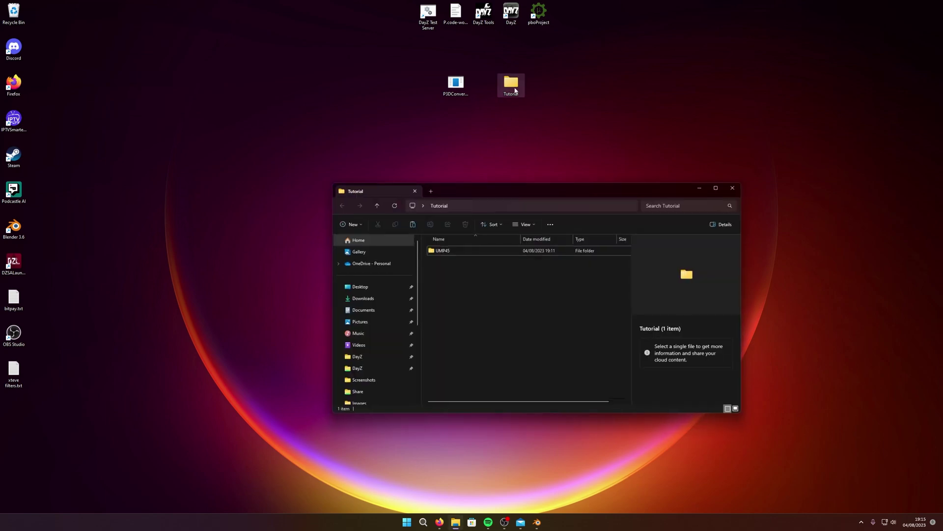
pyautogui.doubleClick(474, 250)
pyautogui.click(469, 274)
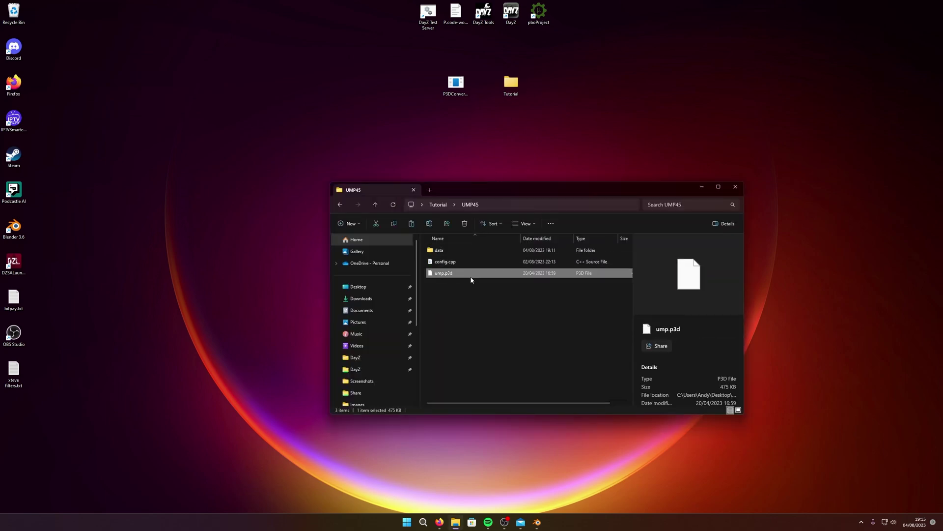
pyautogui.click(456, 85)
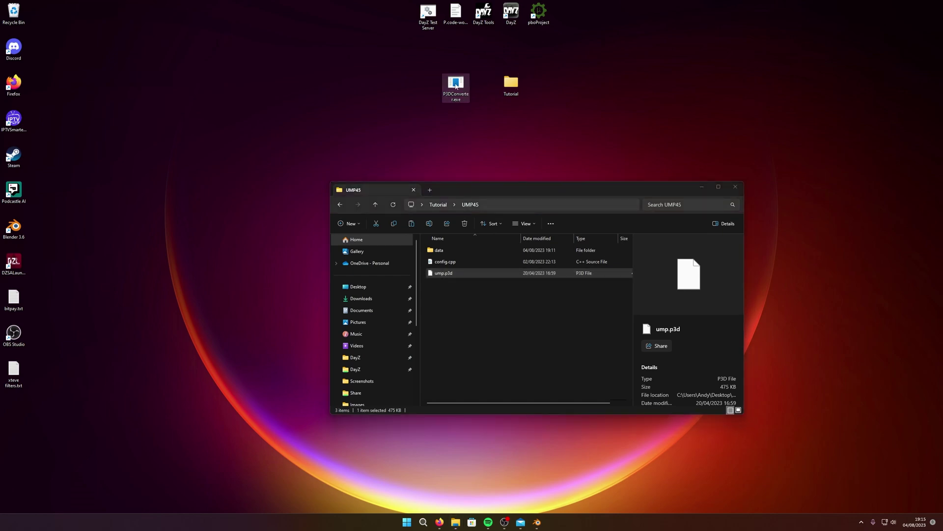
pyautogui.doubleClick(458, 88)
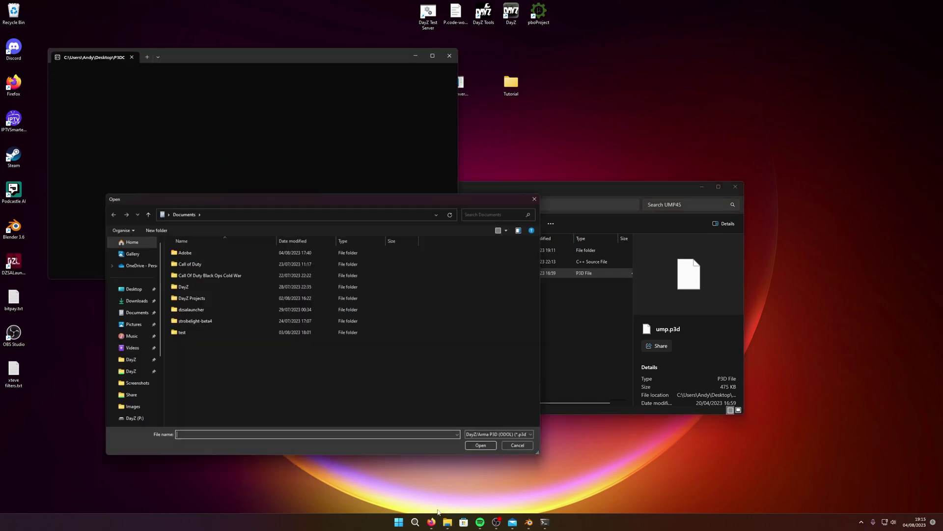
# - Switch to Firefox and review the P3D Converter (MLOD) download page at phlanka.com/downloads/mlod
pyautogui.click(431, 522)
pyautogui.click(431, 63)
pyautogui.click(373, 63)
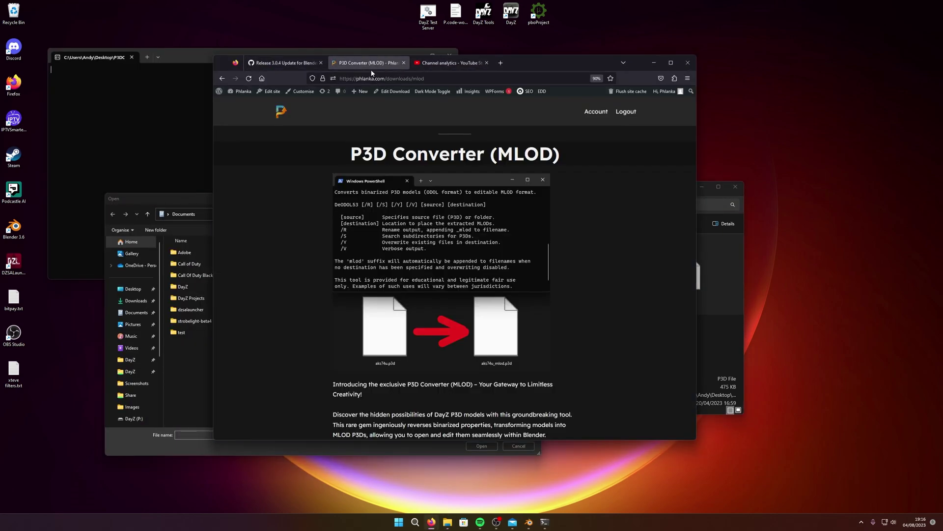
pyautogui.click(308, 77)
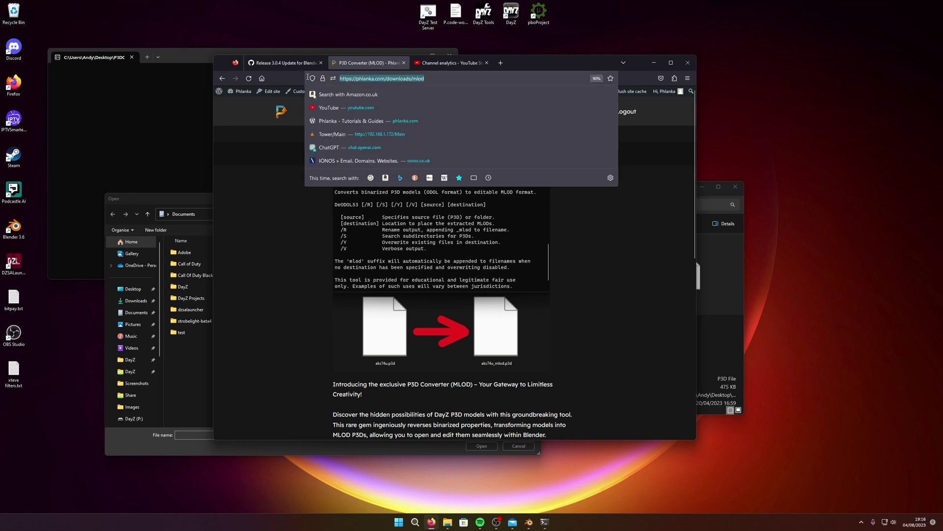
pyautogui.click(455, 78)
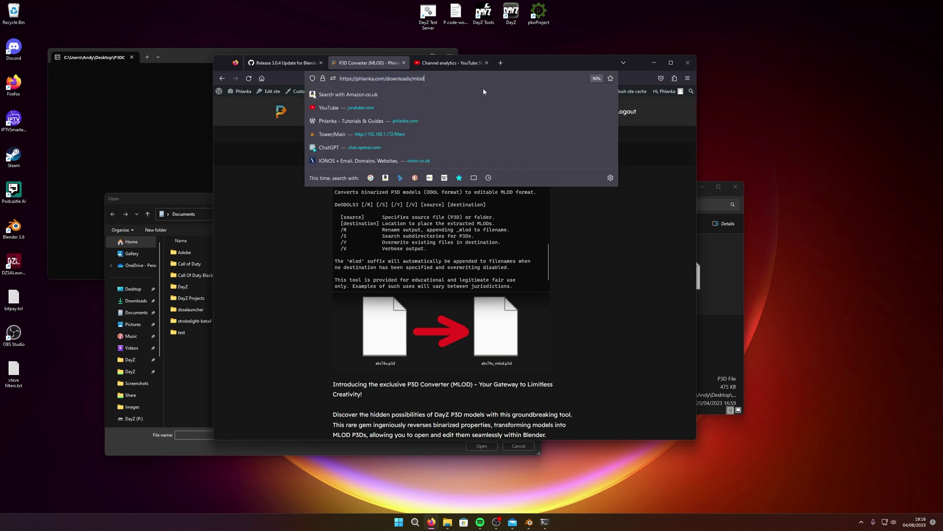
pyautogui.click(570, 263)
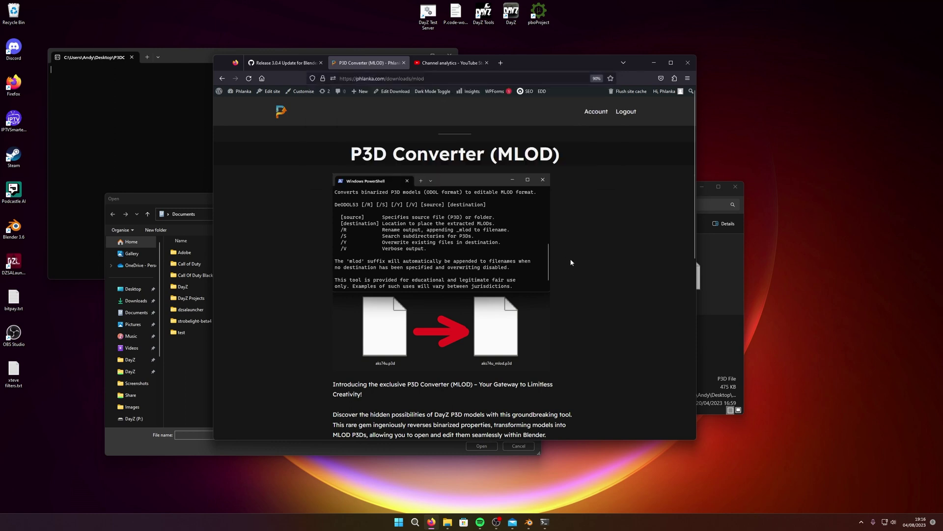
pyautogui.scroll(-2, 570, 264)
pyautogui.scroll(-1, 570, 264)
# - Enter 10 as the P3D Converter's name-your-price amount and raise it to 100
pyautogui.doubleClick(332, 343)
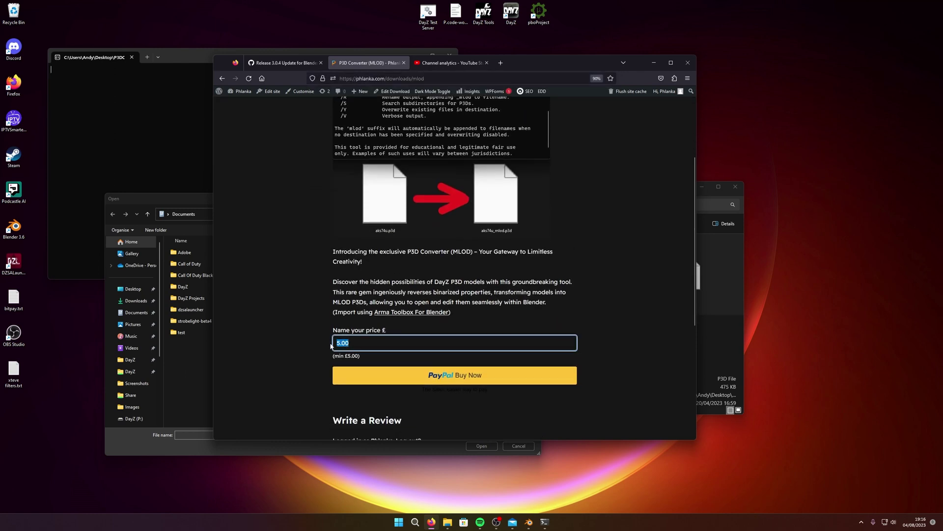
pyautogui.write('10')
pyautogui.click(311, 348)
pyautogui.click(344, 344)
pyautogui.write('100')
pyautogui.click(281, 339)
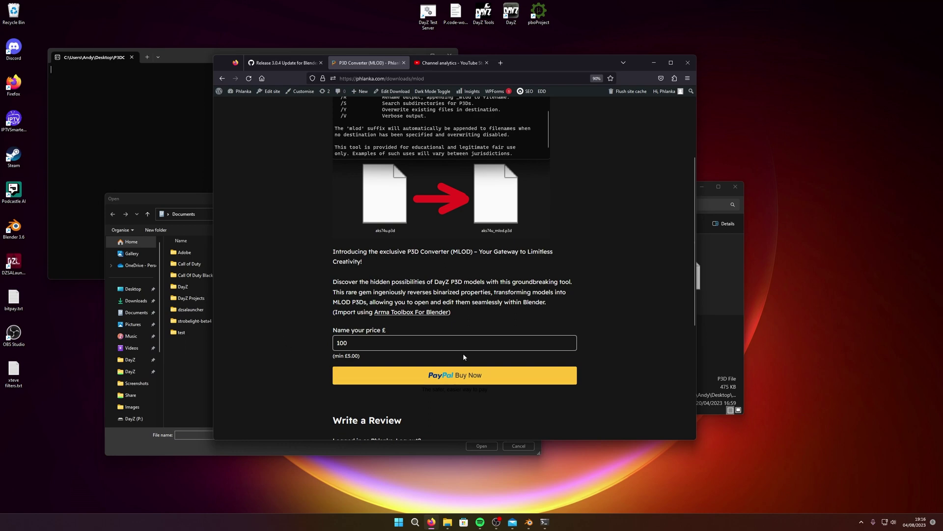
# - Minimize the browser and the converter console, and cancel the converter's file selection
pyautogui.click(654, 62)
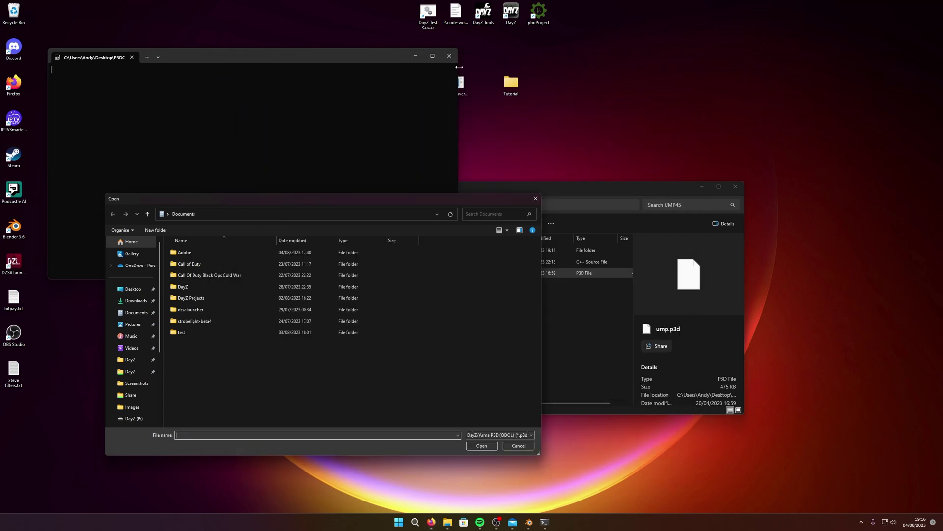
pyautogui.click(420, 57)
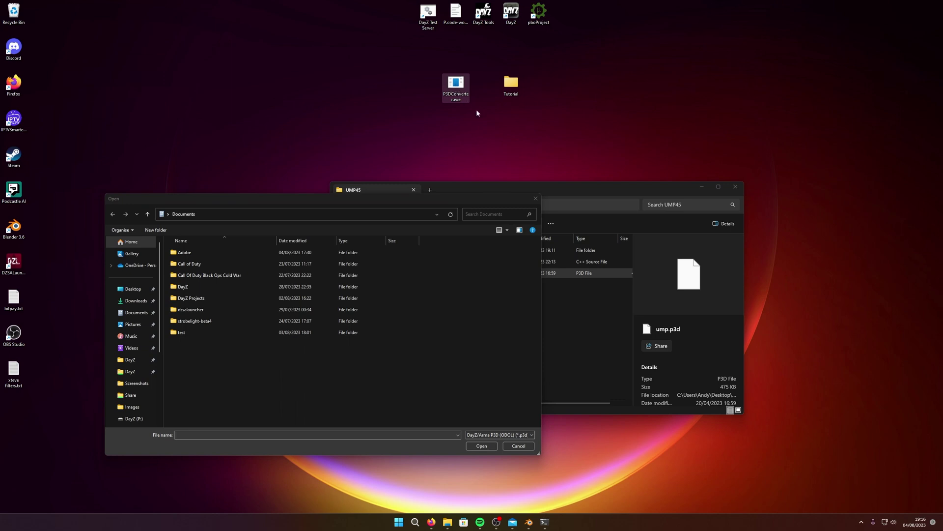
pyautogui.moveTo(513, 205); pyautogui.dragTo(590, 182)
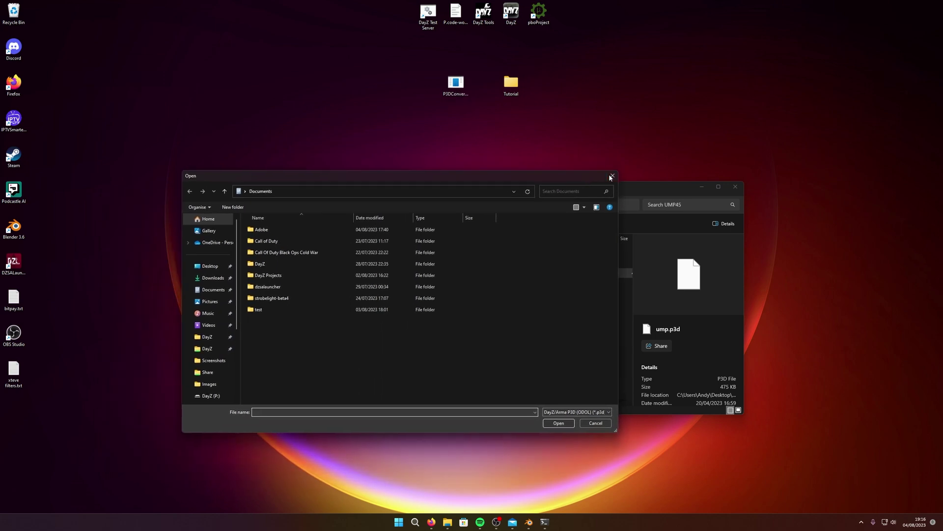
pyautogui.click(611, 175)
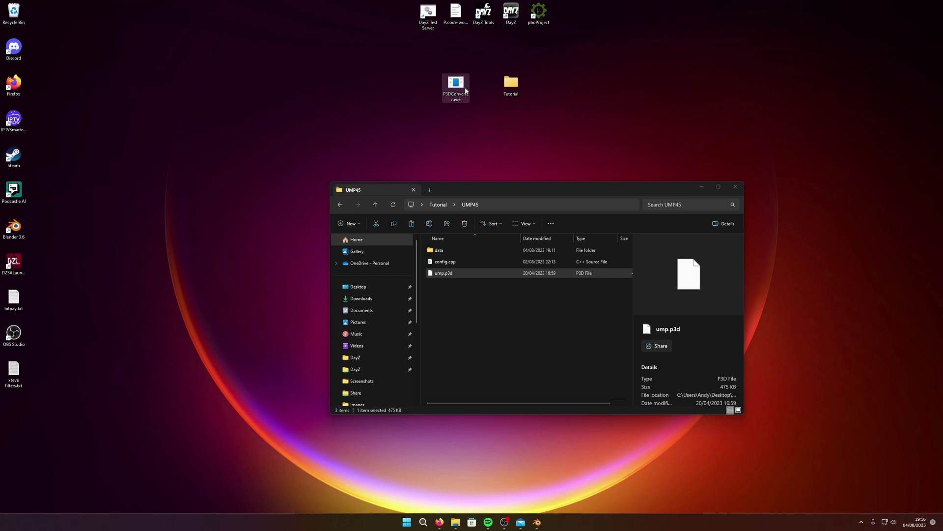
# - Run P3DConverter.exe and convert ump.p3d from the Desktop's Tutorial\UMP45 folder to MLOD format
pyautogui.doubleClick(456, 86)
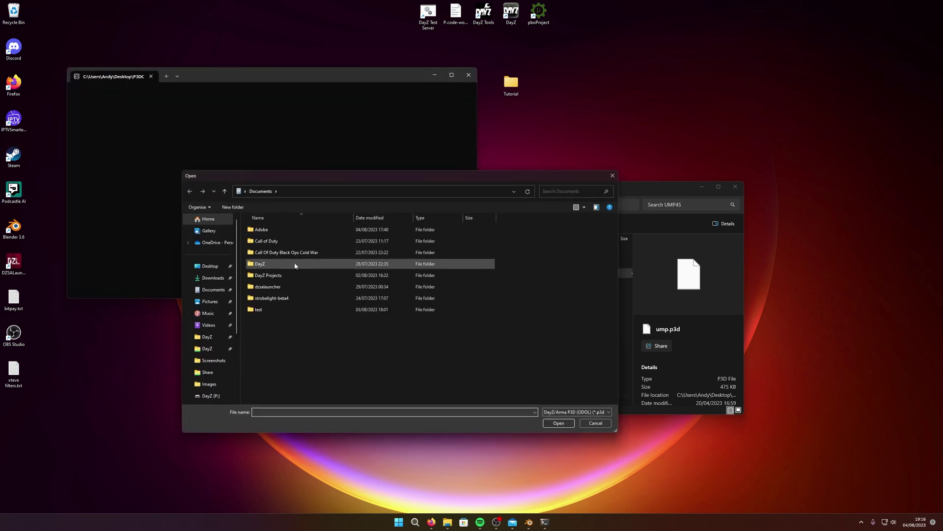
pyautogui.click(210, 266)
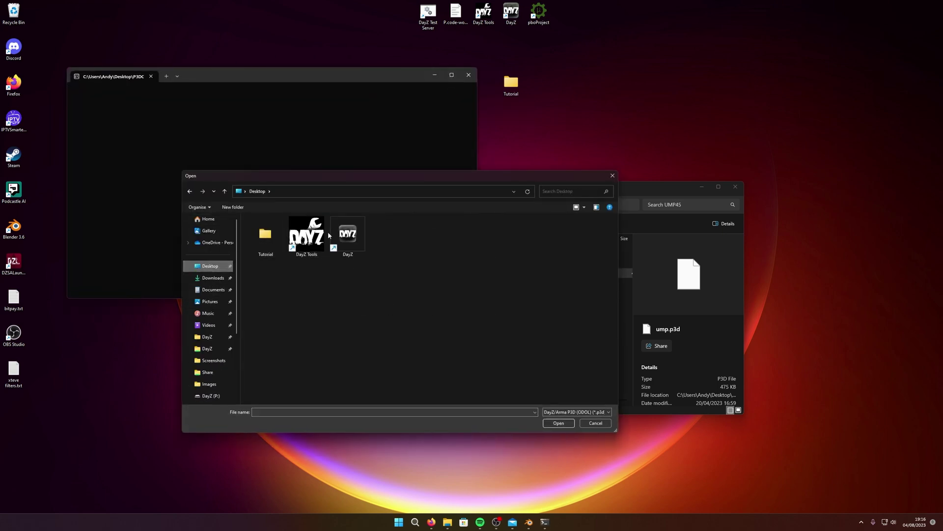
pyautogui.doubleClick(265, 234)
pyautogui.doubleClick(283, 230)
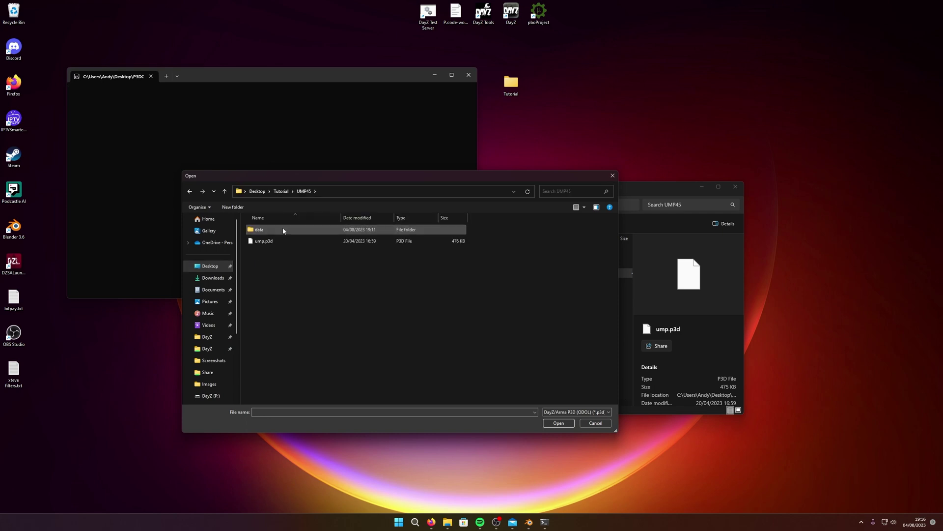
pyautogui.click(275, 243)
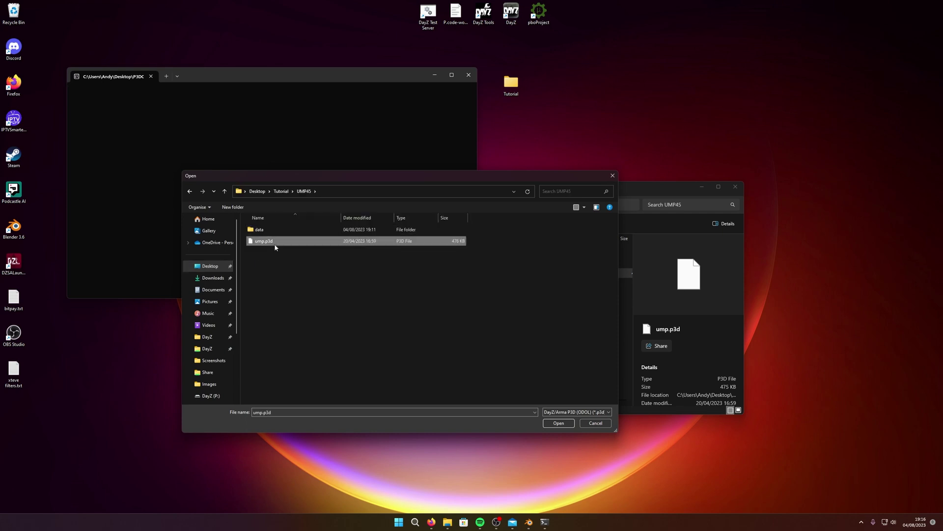
pyautogui.click(558, 423)
pyautogui.click(543, 316)
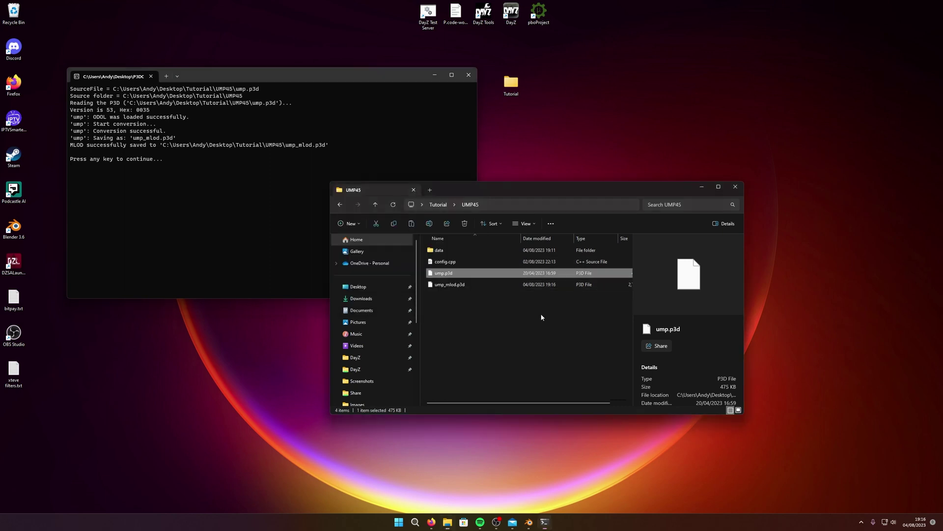
# - Close the converter console and delete the converted ump_mlod.p3d from the UMP45 folder
pyautogui.click(453, 284)
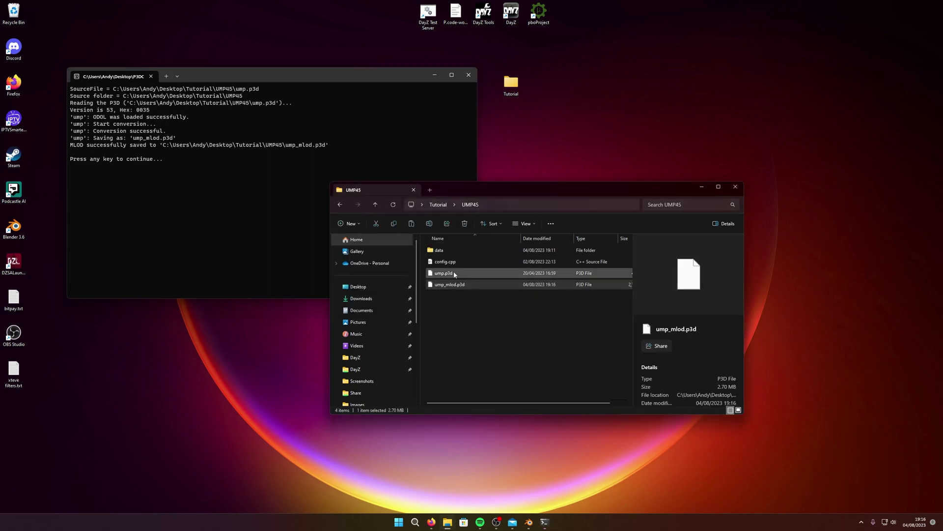
pyautogui.click(469, 75)
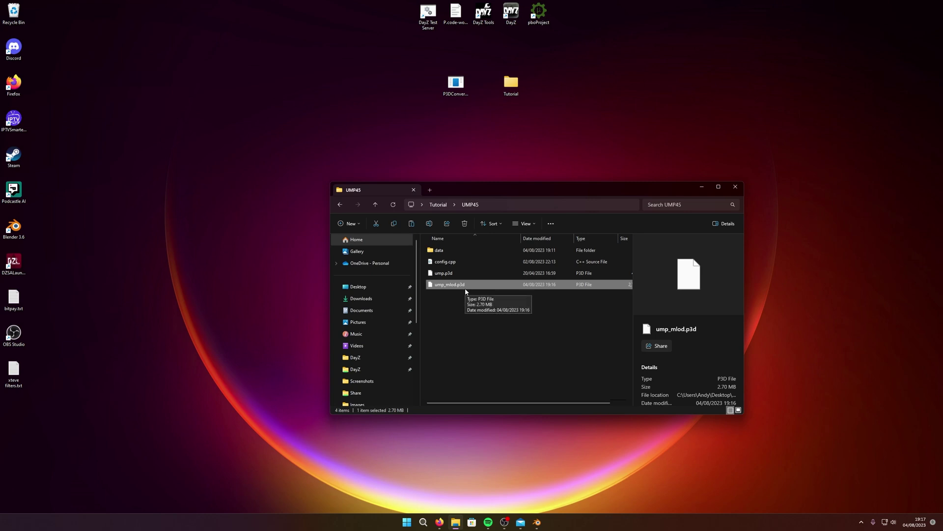
pyautogui.press('Delete')
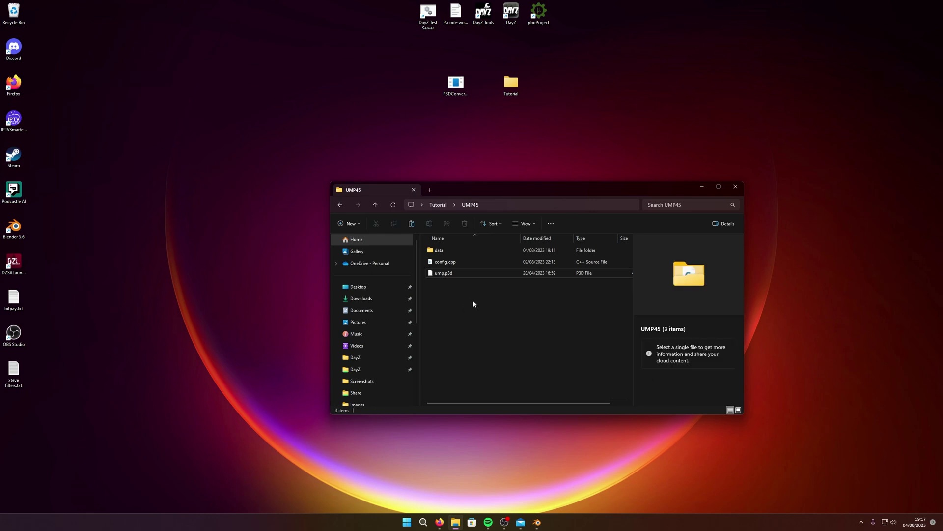
# - Convert ump.p3d to MLOD by dropping it onto P3DConverter.exe, dismiss the console, and select ump_mlod.p3d
pyautogui.click(444, 276)
pyautogui.moveTo(456, 88)
pyautogui.mouseDown()
pyautogui.moveTo(351, 75)
pyautogui.moveTo(213, 112)
pyautogui.moveTo(91, 337)
pyautogui.moveTo(13, 418)
pyautogui.moveTo(400, 149)
pyautogui.moveTo(453, 91)
pyautogui.mouseUp()
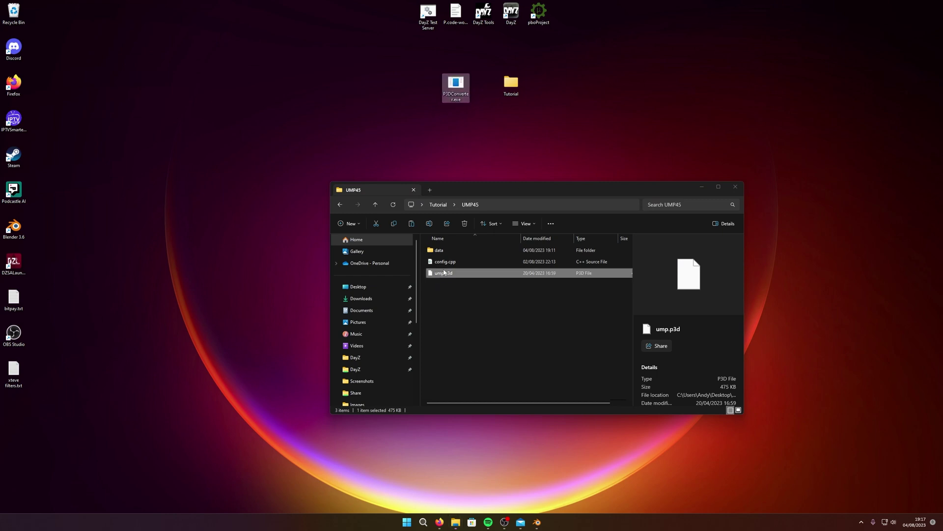
pyautogui.moveTo(443, 277); pyautogui.dragTo(457, 88)
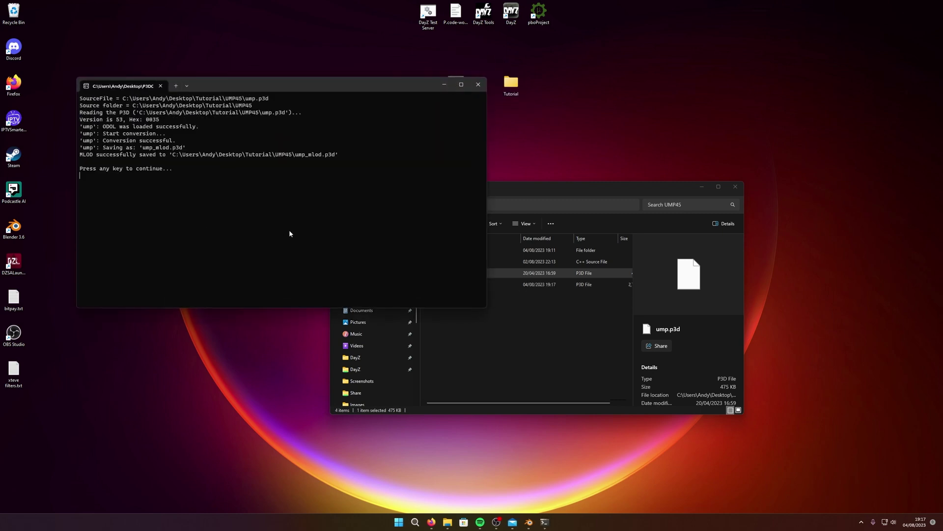
pyautogui.press('Return')
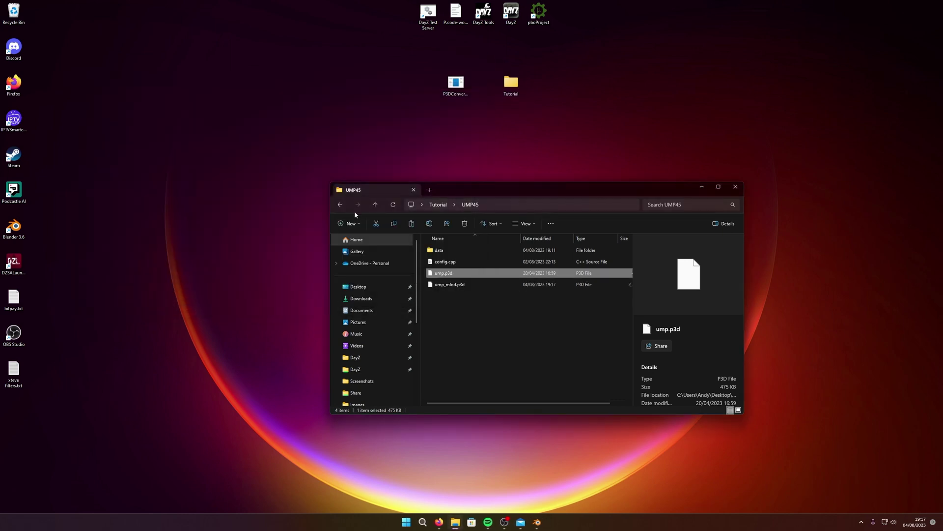
pyautogui.click(462, 285)
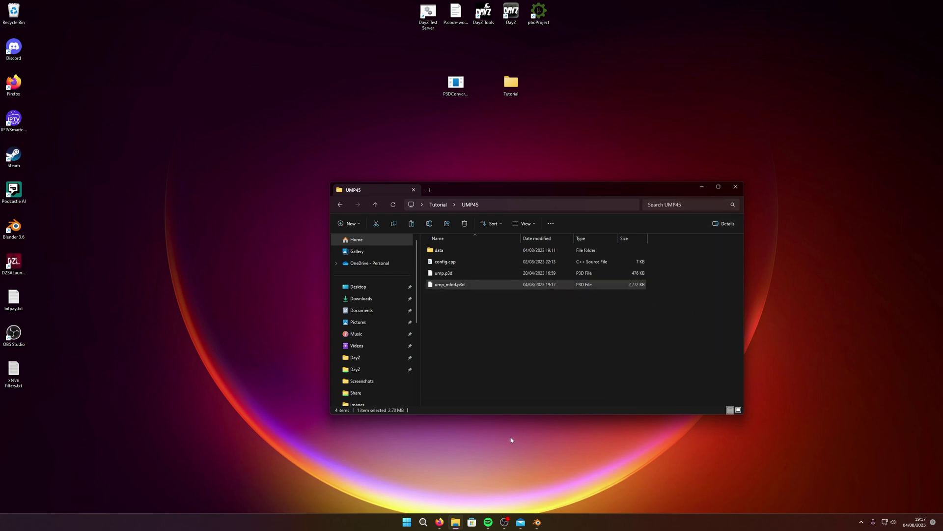
# - Switch to Blender and delete the default cube, light and camera from the scene
pyautogui.click(538, 522)
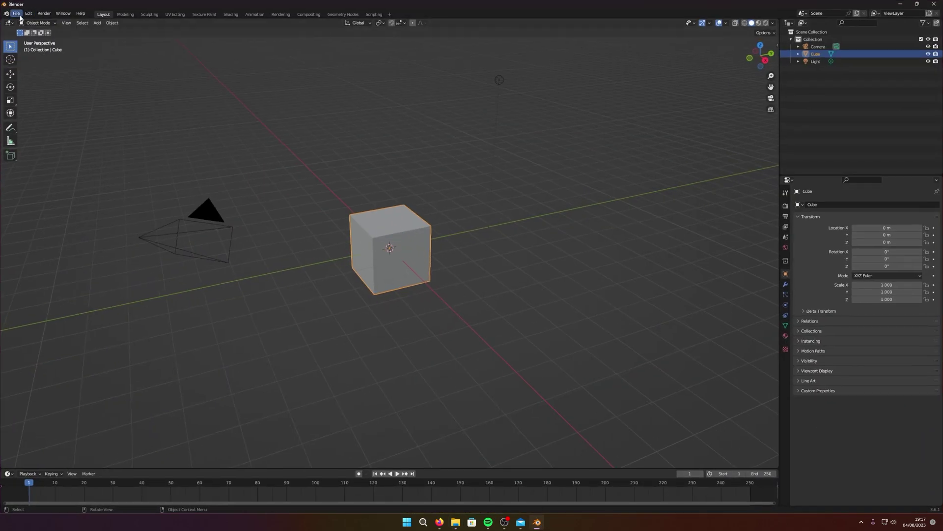
pyautogui.click(17, 14)
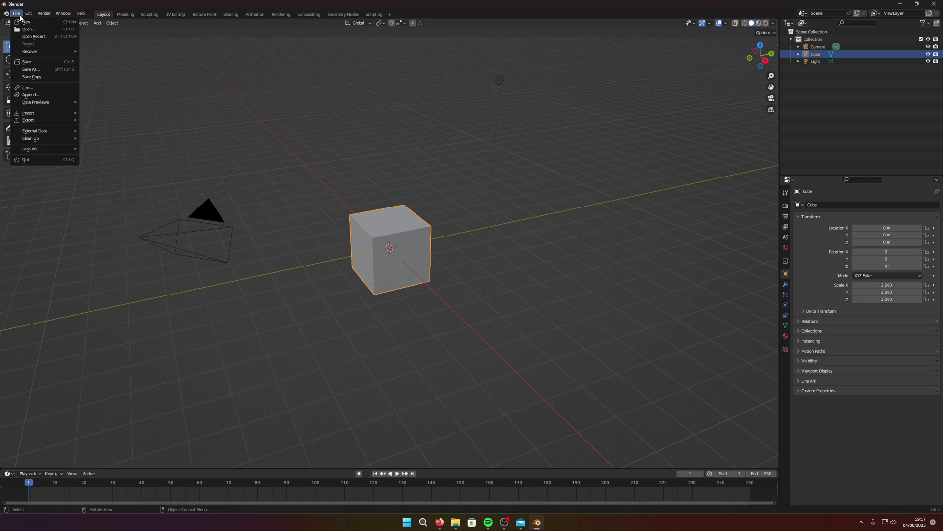
pyautogui.moveTo(59, 115)
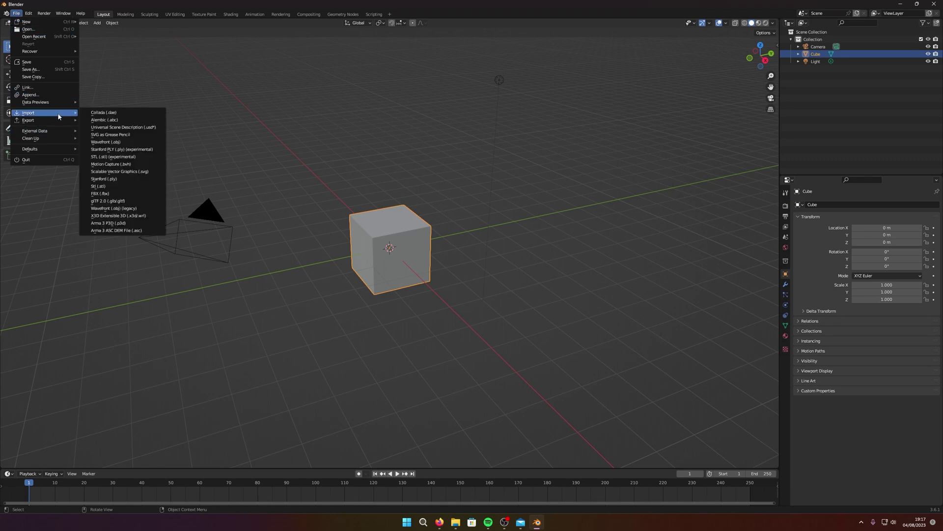
pyautogui.click(596, 114)
pyautogui.moveTo(261, 190); pyautogui.dragTo(561, 359)
pyautogui.press('Delete')
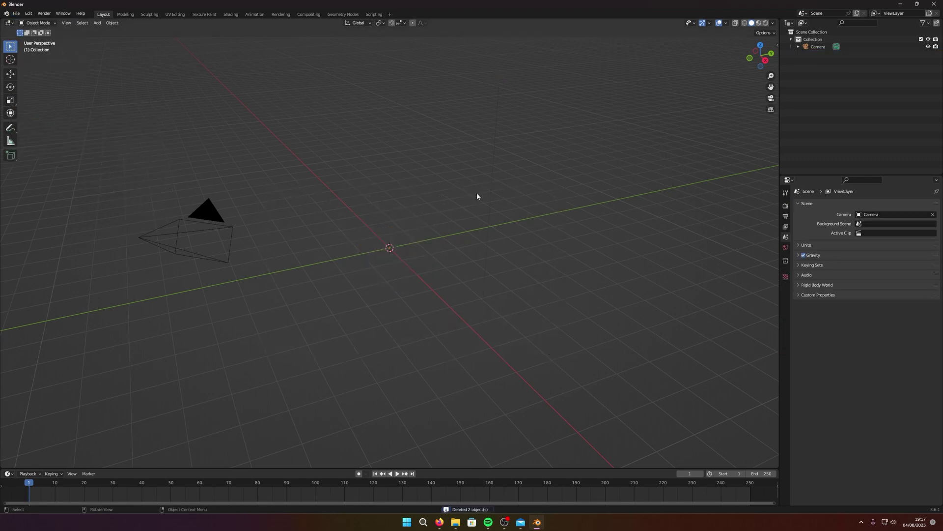
pyautogui.moveTo(102, 120); pyautogui.dragTo(241, 271)
pyautogui.press('Delete')
pyautogui.moveTo(140, 61); pyautogui.dragTo(687, 435)
# - Import ump_mlod.p3d from Desktop\Tutorial\UMP45 as an Arma 3 P3D, with each LOD on its own layer
pyautogui.click(17, 12)
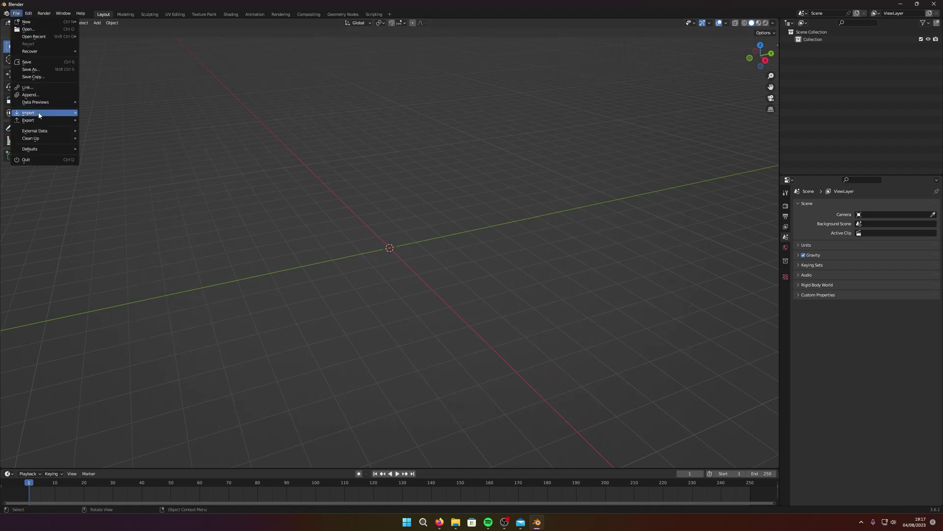
pyautogui.moveTo(39, 113)
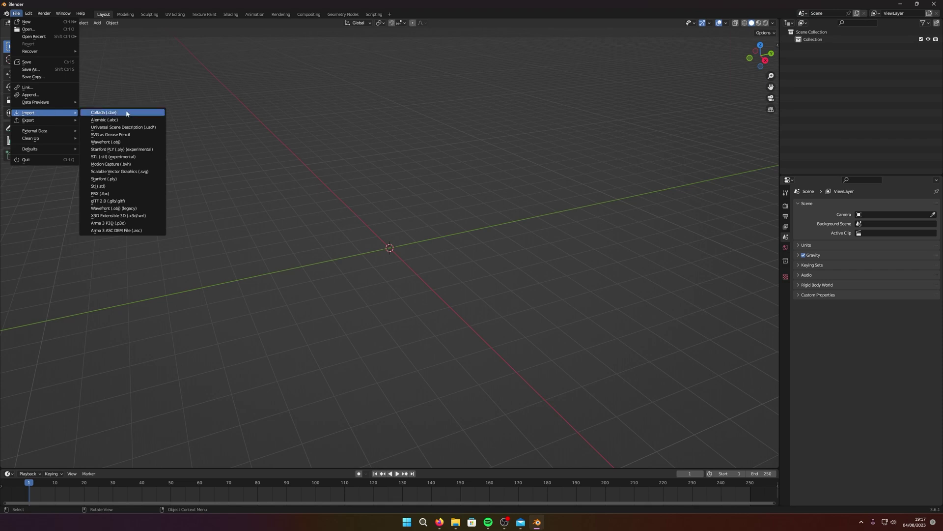
pyautogui.click(124, 224)
pyautogui.click(396, 198)
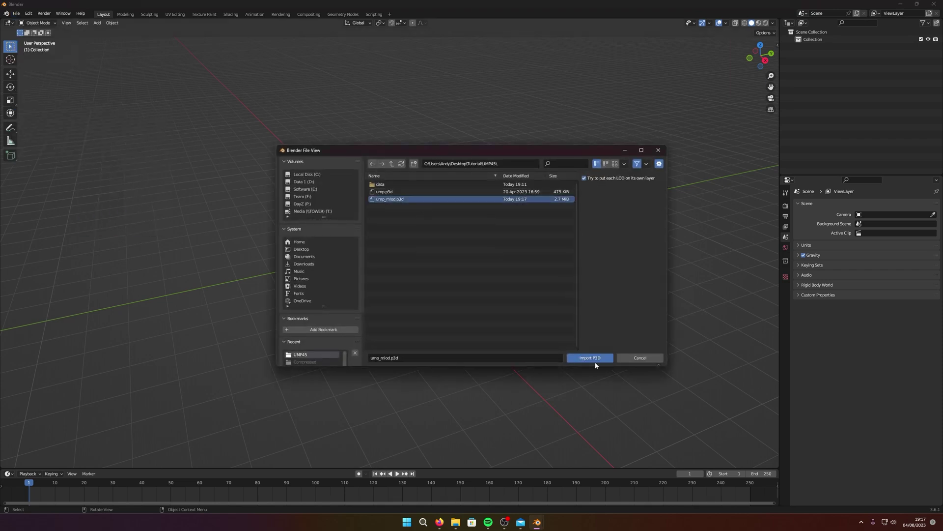
pyautogui.click(591, 358)
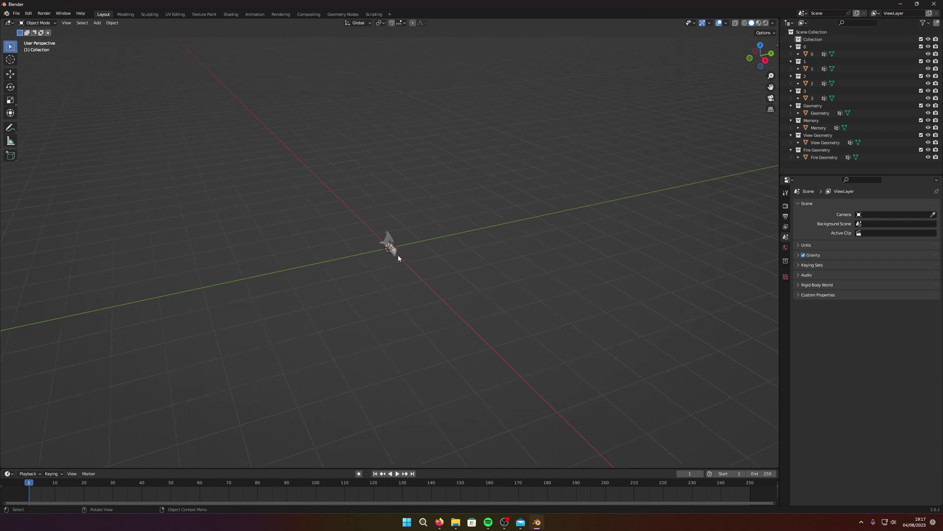
# - Delete the collections 1, 2, 3, Geometry, Memory, View Geometry and Fire Geometry with their objects, keeping only LOD 0
pyautogui.scroll(8, 398, 255)
pyautogui.moveTo(397, 256); pyautogui.dragTo(732, 258, button='middle')
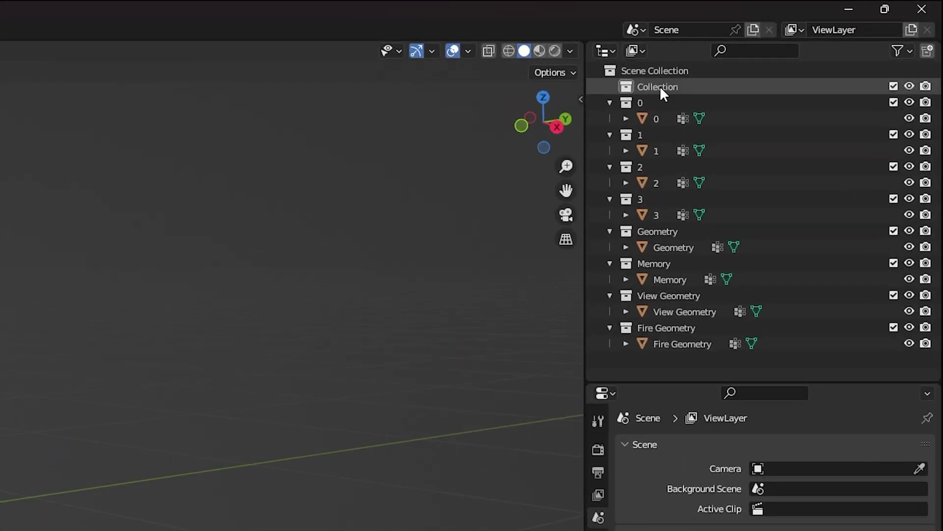
pyautogui.click(634, 135)
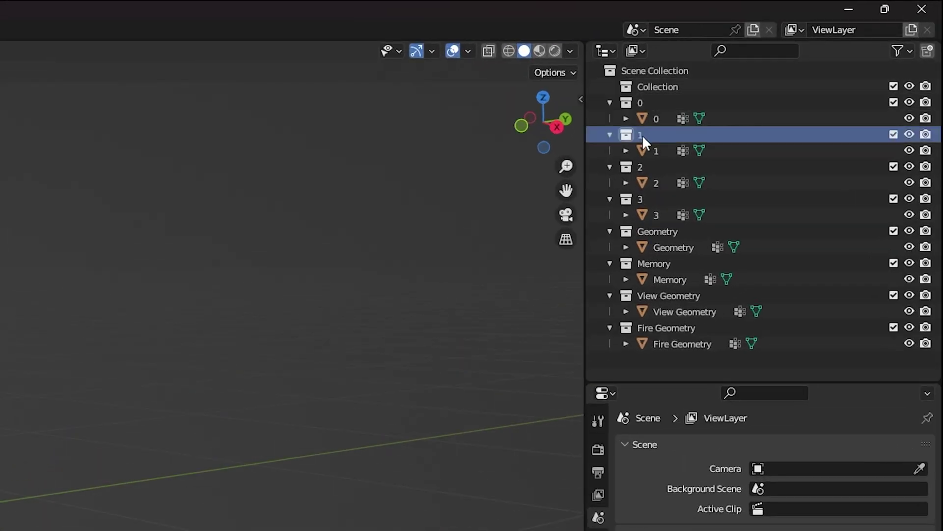
pyautogui.keyDown('ctrl'); pyautogui.click(691, 348); pyautogui.keyUp('ctrl')
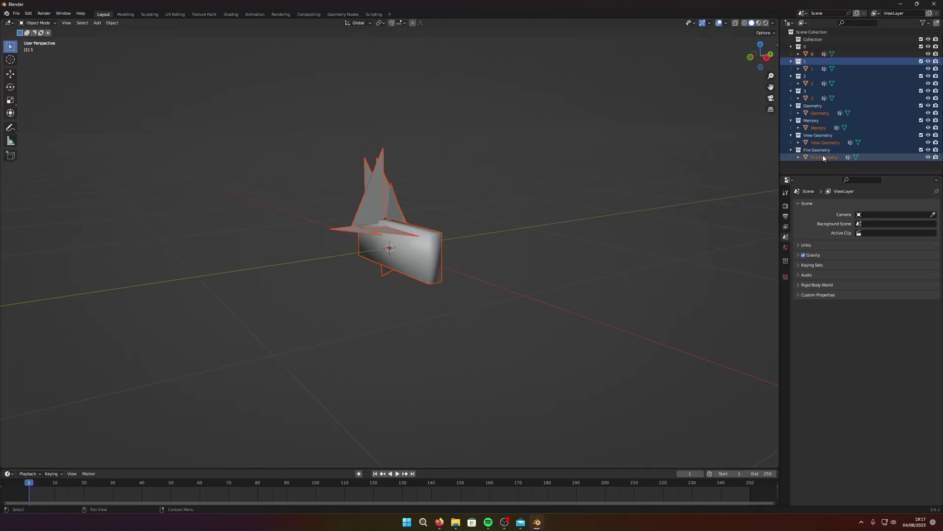
pyautogui.press('Delete')
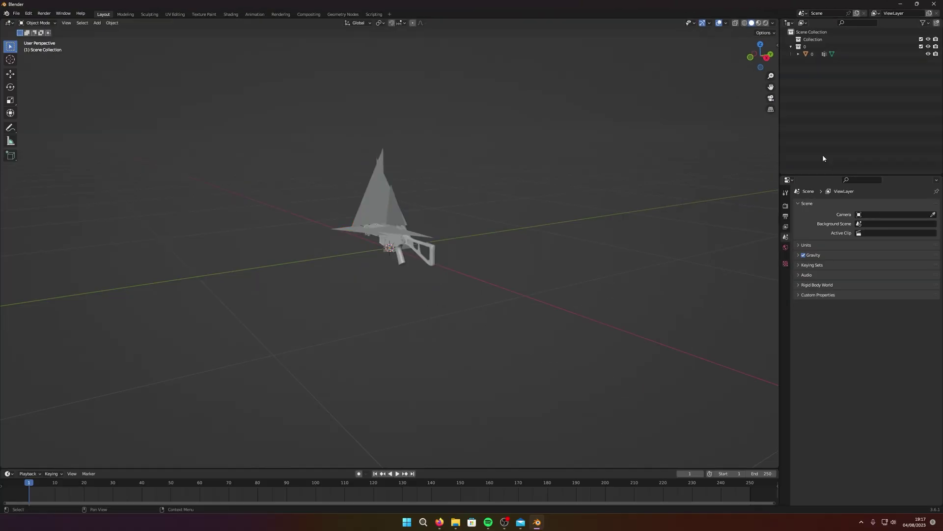
# - Put the gun mesh 0 into Edit Mode with face selection active
pyautogui.moveTo(758, 161); pyautogui.dragTo(540, 201, button='middle')
pyautogui.scroll(4, 516, 194)
pyautogui.scroll(-1, 437, 165)
pyautogui.click(373, 203)
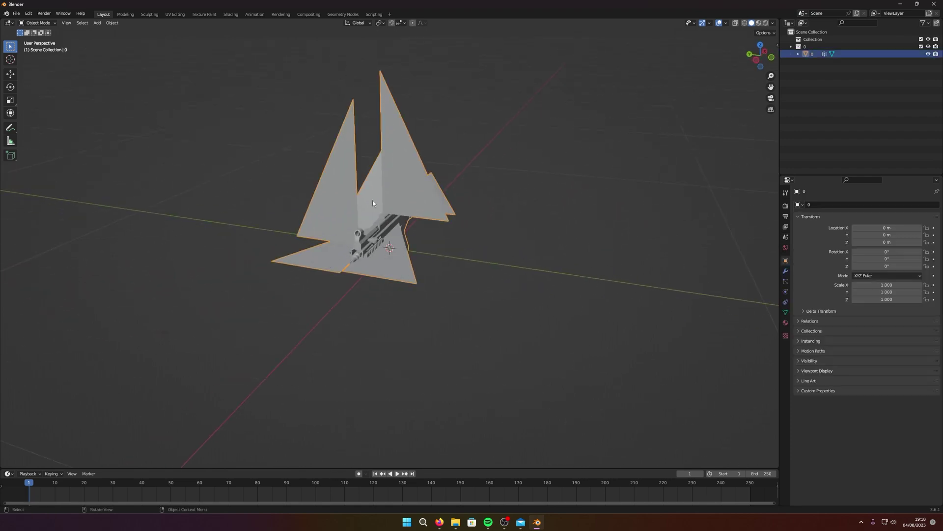
pyautogui.hotkey('alt', 'a')
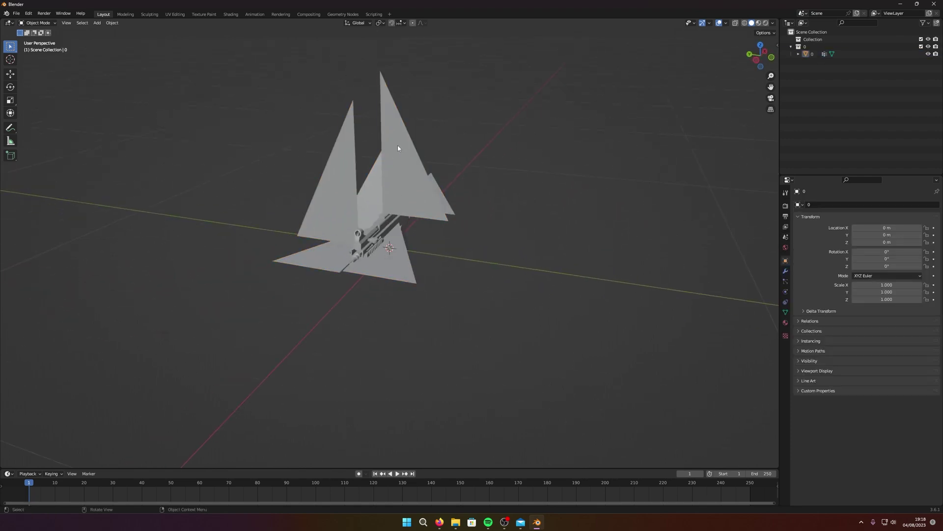
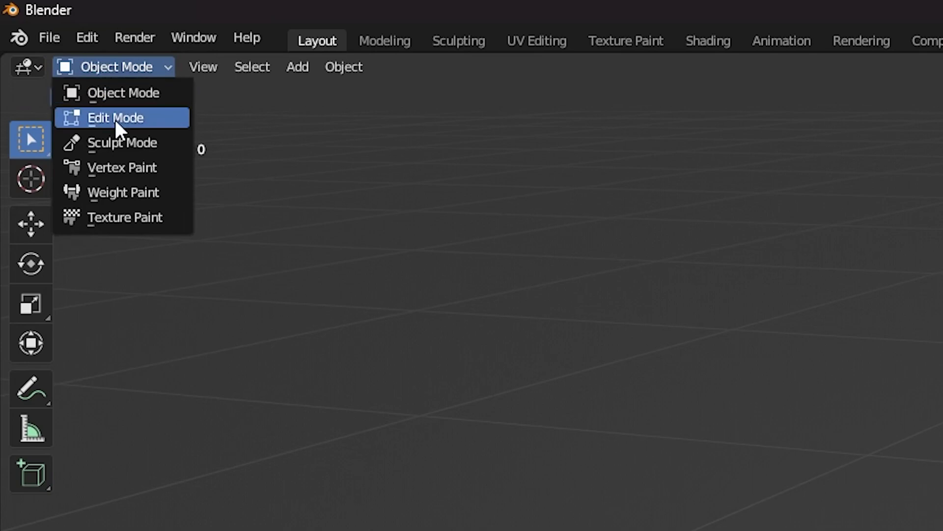
pyautogui.click(118, 126)
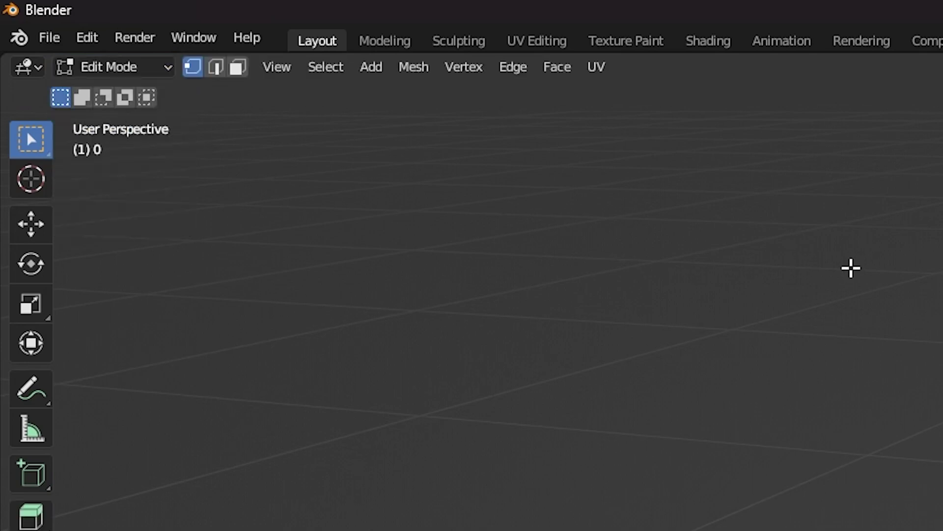
pyautogui.click(237, 67)
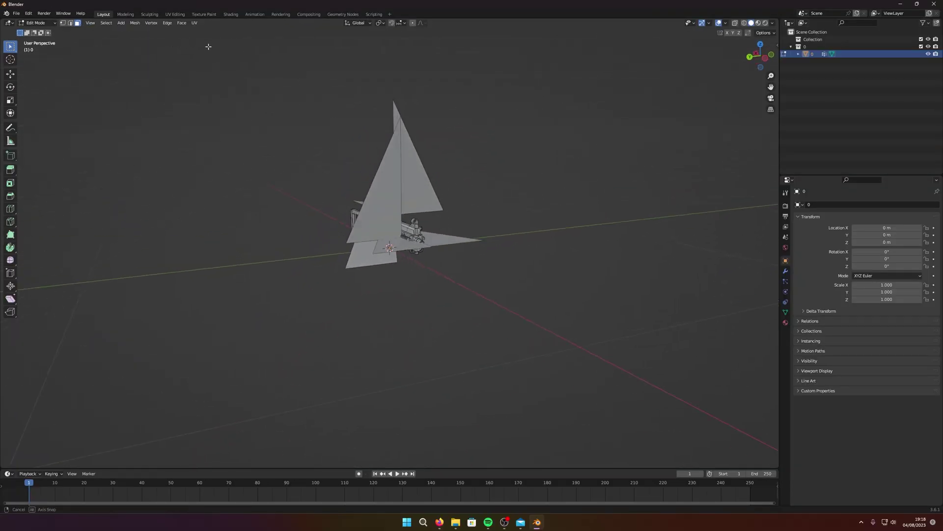
# - Delete the three upright stray triangular faces that cut through the gun mesh
pyautogui.moveTo(209, 46); pyautogui.dragTo(412, 187, button='middle')
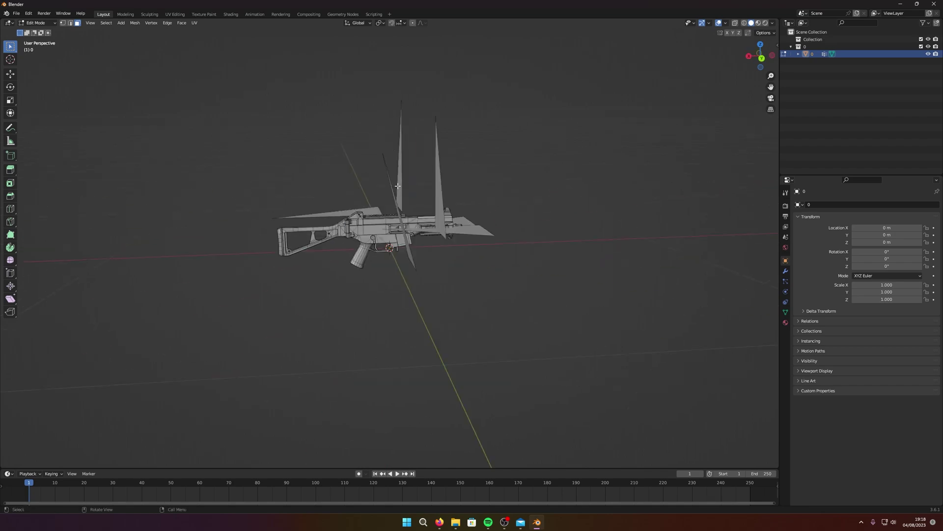
pyautogui.scroll(6, 411, 188)
pyautogui.scroll(-6, 395, 242)
pyautogui.scroll(6, 395, 242)
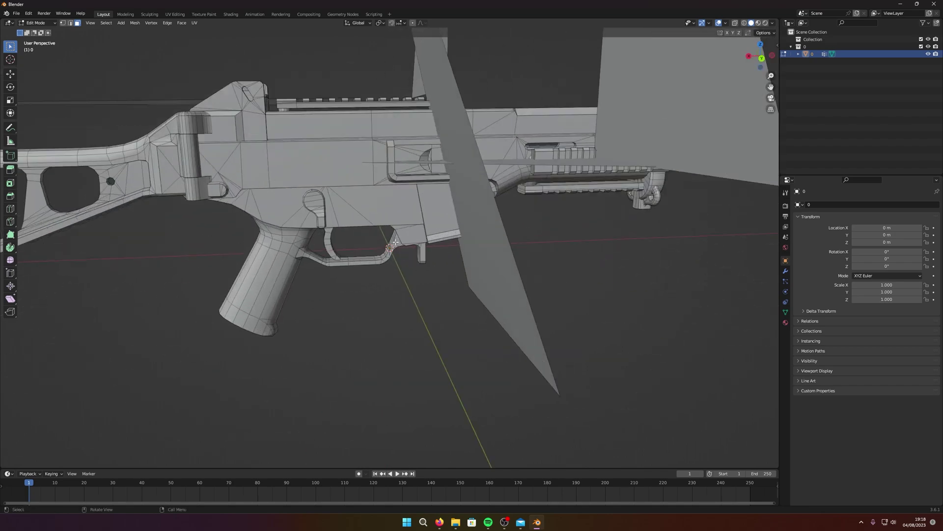
pyautogui.scroll(-5, 417, 206)
pyautogui.keyDown('shift'); pyautogui.moveTo(541, 177); pyautogui.dragTo(482, 185, button='middle'); pyautogui.keyUp('shift')
pyautogui.moveTo(290, 99); pyautogui.dragTo(487, 204)
pyautogui.moveTo(487, 204); pyautogui.dragTo(345, 246, button='middle')
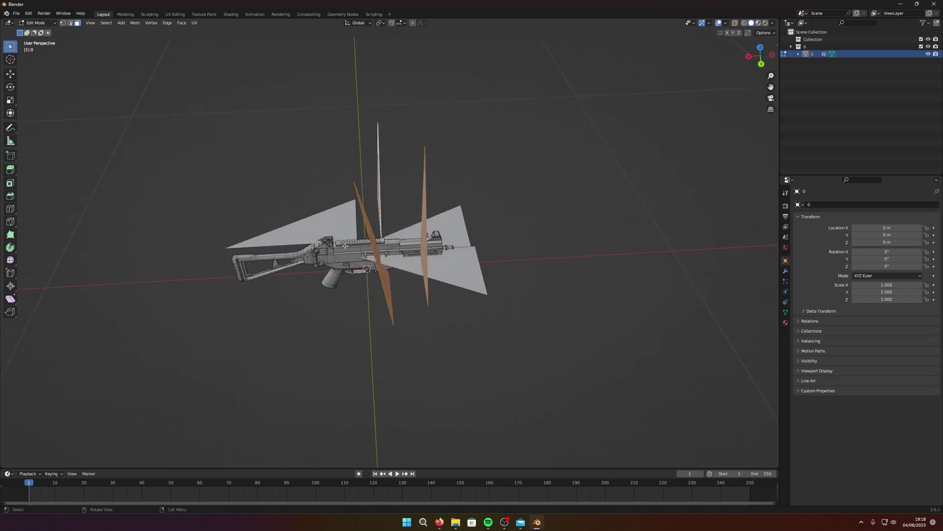
pyautogui.moveTo(456, 102); pyautogui.dragTo(503, 86, button='middle')
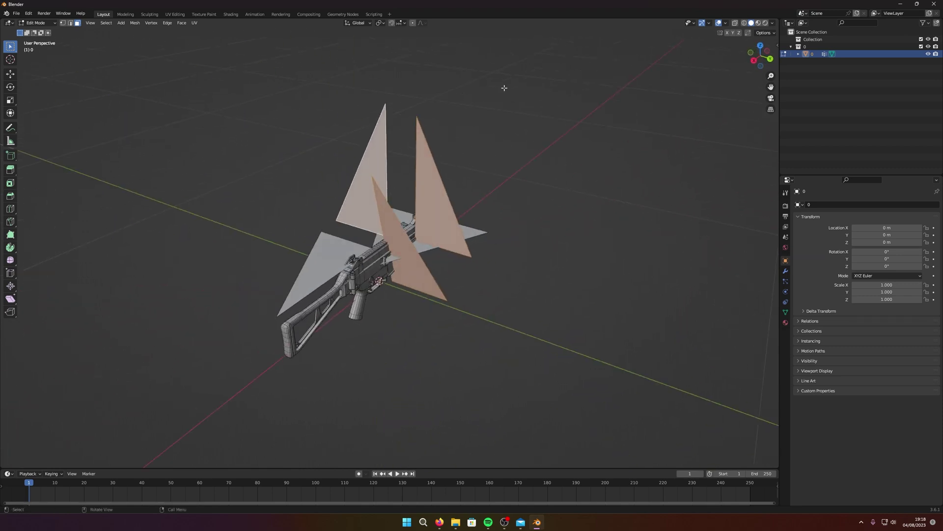
pyautogui.press('x')
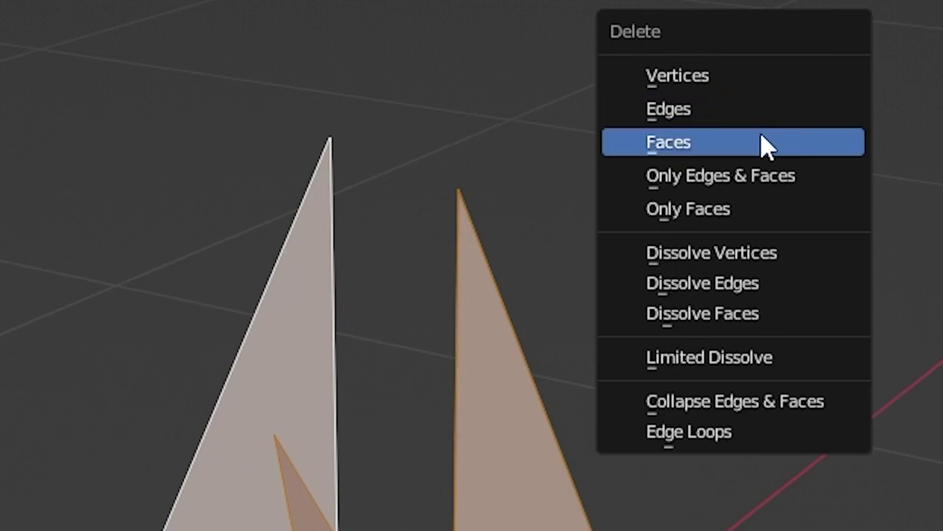
pyautogui.click(732, 131)
# - Delete the remaining flat stray triangular faces beside the gun and check the cleaned mesh from the side
pyautogui.moveTo(303, 234); pyautogui.dragTo(314, 251, button='middle')
pyautogui.moveTo(308, 185); pyautogui.dragTo(355, 294)
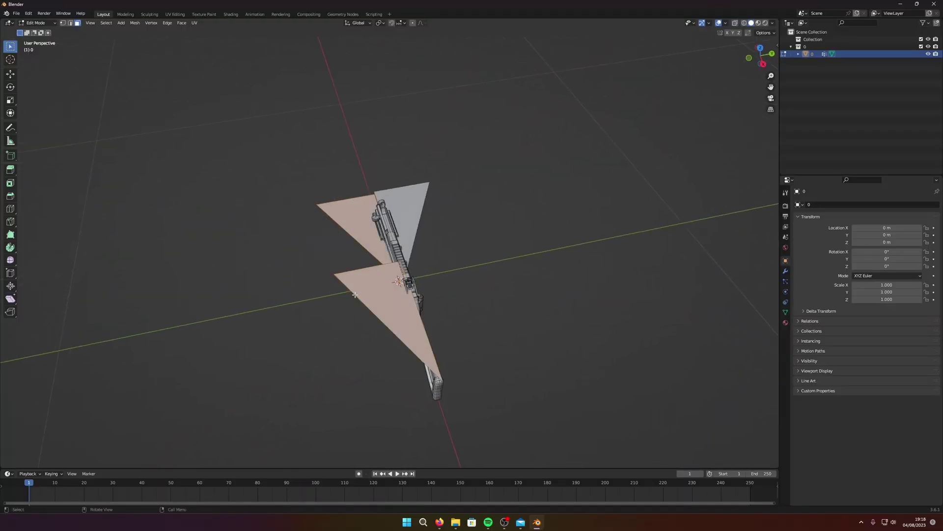
pyautogui.press('x')
pyautogui.click(339, 256)
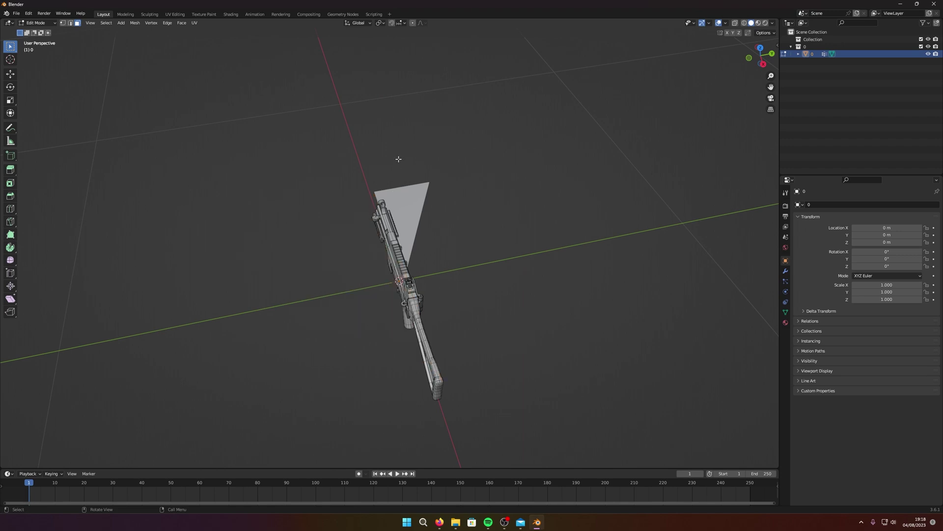
pyautogui.click(453, 210)
pyautogui.press('x')
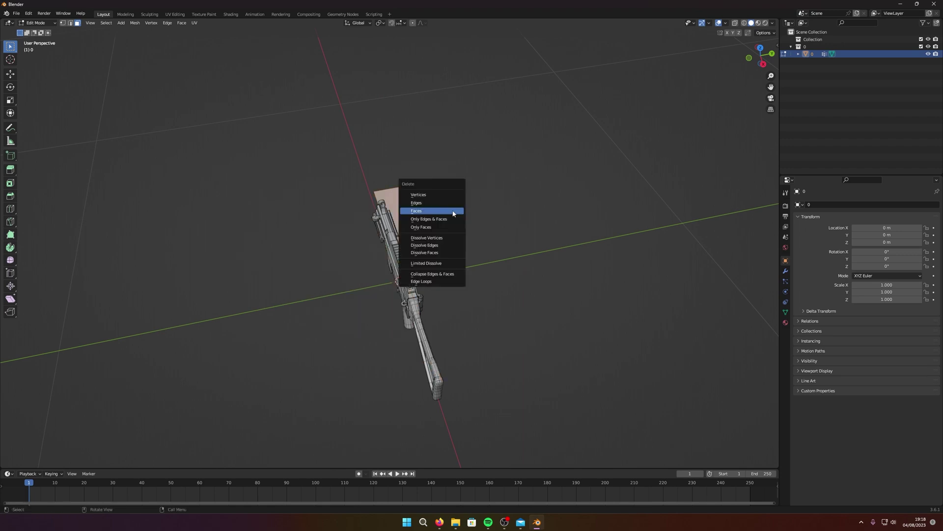
pyautogui.click(453, 210)
pyautogui.moveTo(453, 212); pyautogui.dragTo(358, 156, button='middle')
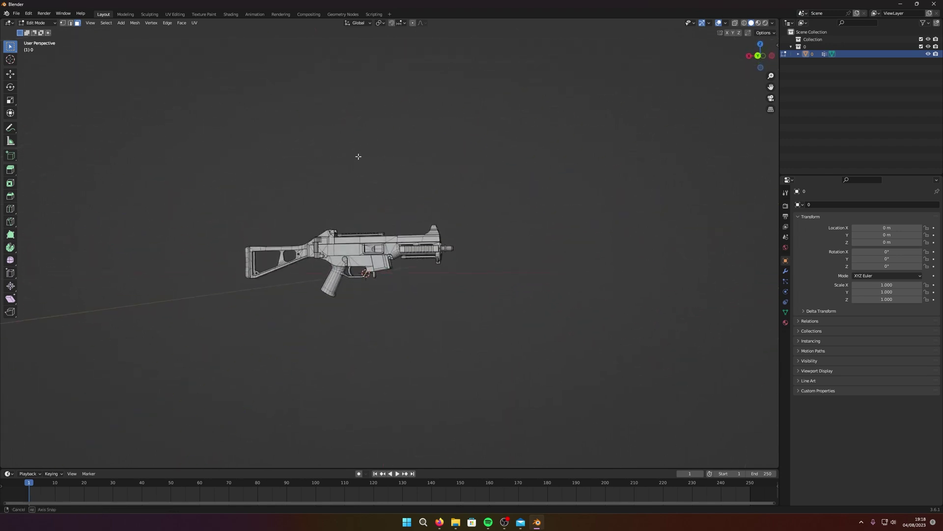
pyautogui.scroll(5, 358, 157)
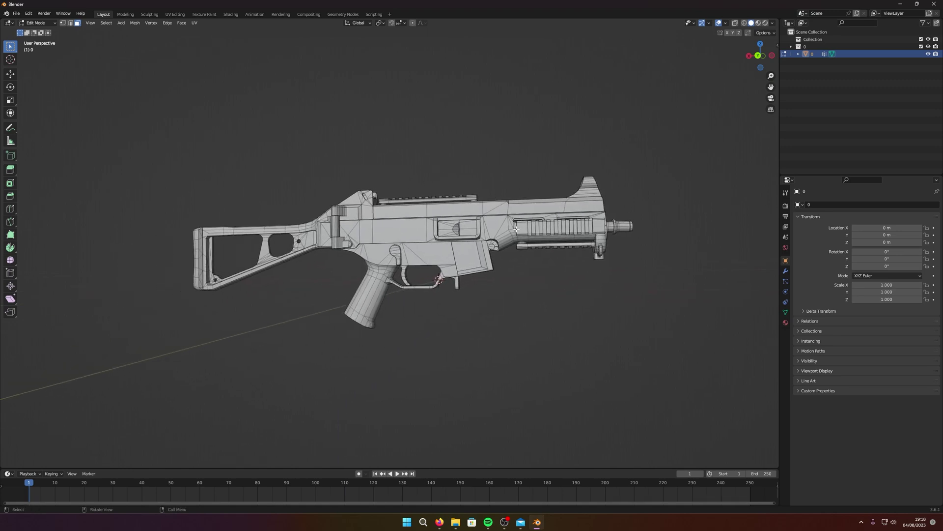
pyautogui.moveTo(548, 150)
pyautogui.mouseDown(button='middle')
pyautogui.moveTo(566, 147)
pyautogui.moveTo(559, 151)
pyautogui.mouseUp(button='middle')
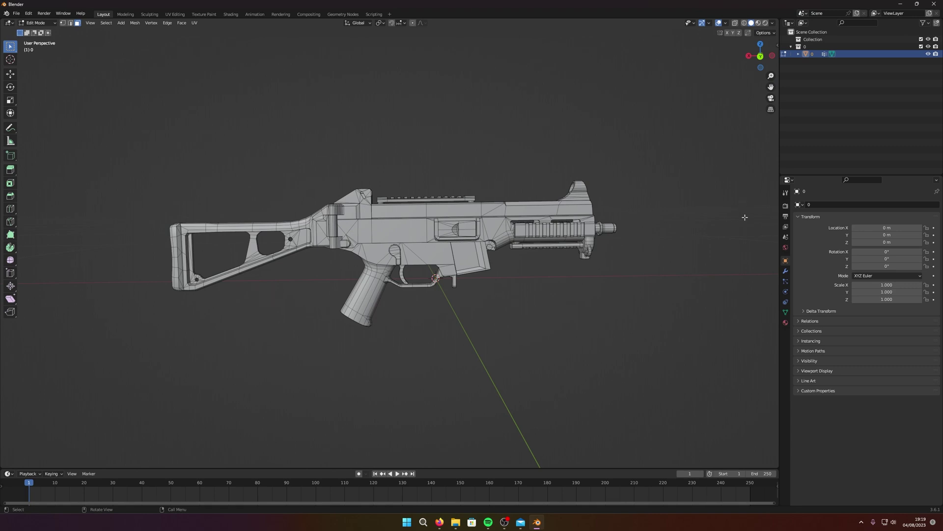
# - Switch to the UMP45 folder in File Explorer and open config.cpp in Visual Studio Code
pyautogui.moveTo(456, 525)
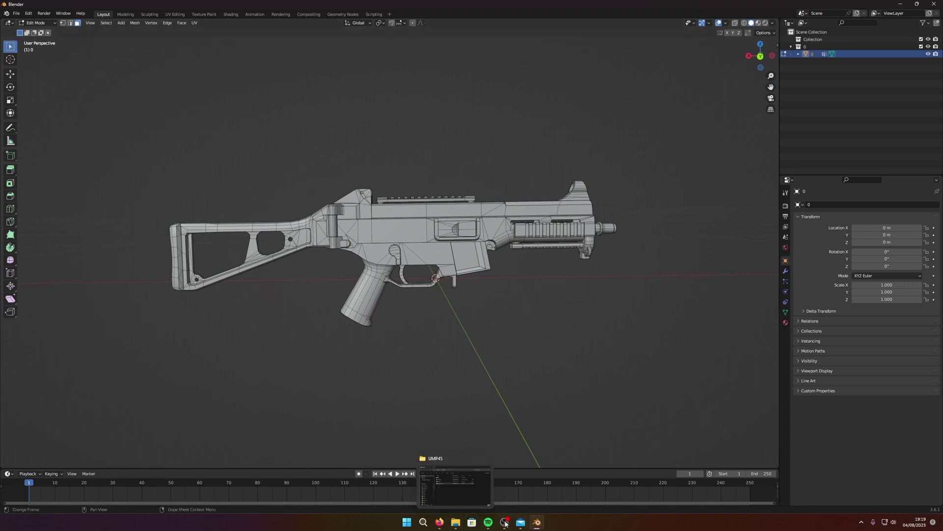
pyautogui.click(460, 523)
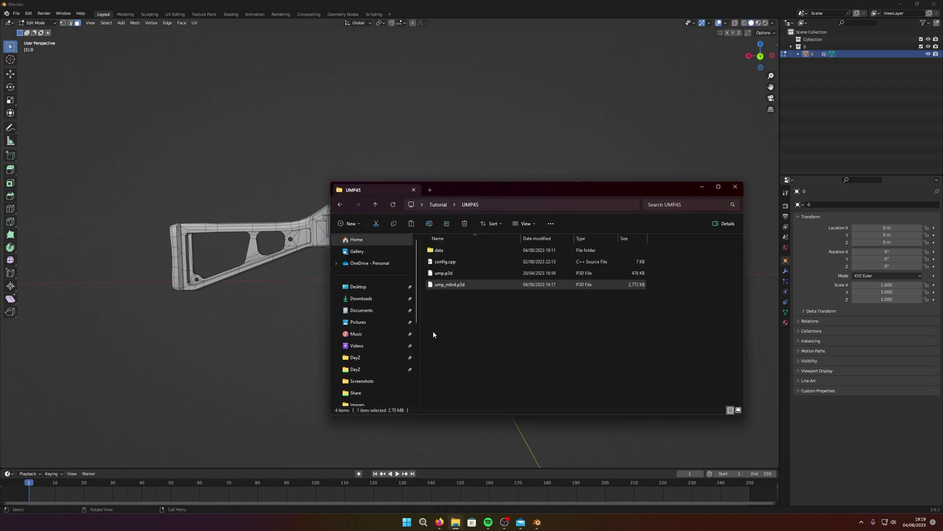
pyautogui.click(452, 265)
pyautogui.click(476, 381)
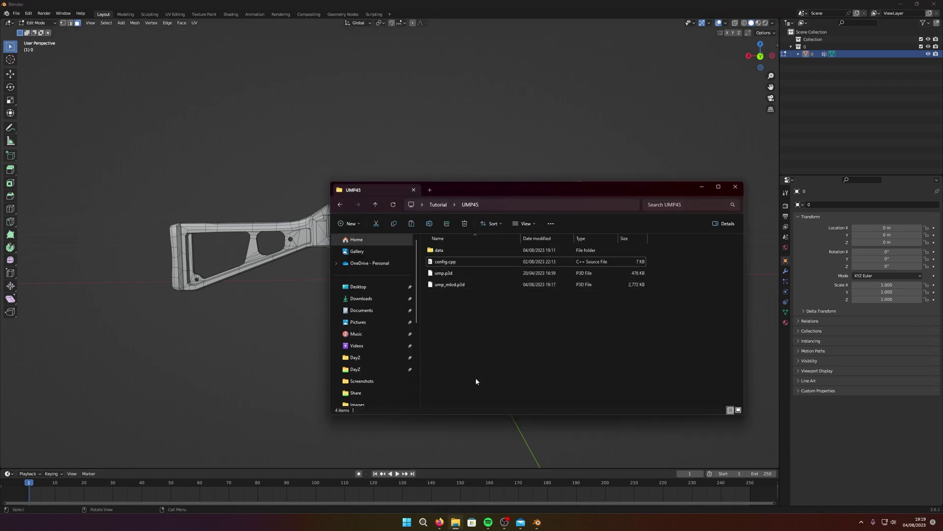
pyautogui.doubleClick(466, 263)
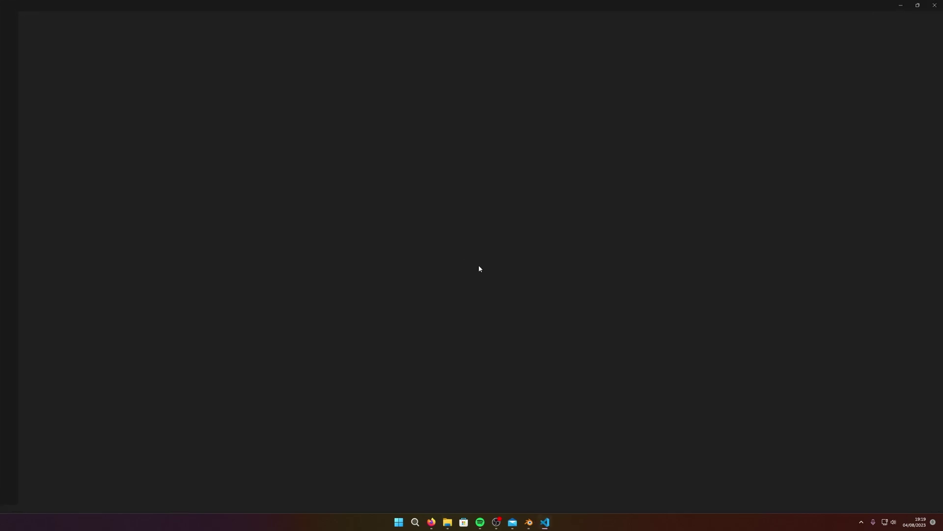
# - Examine the hiddenSelections[] line of the UMP45_Base class in config.cpp
pyautogui.scroll(-2, 167, 157)
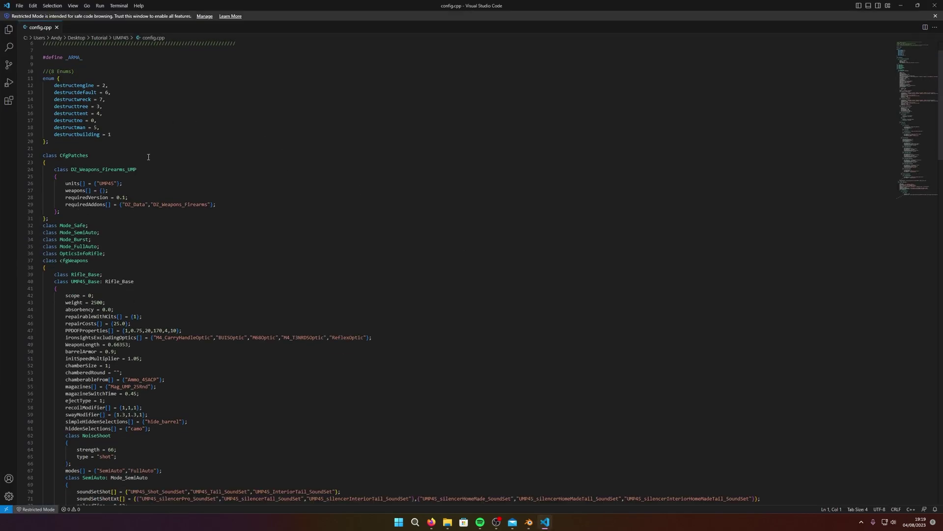
pyautogui.scroll(-1, 49, 324)
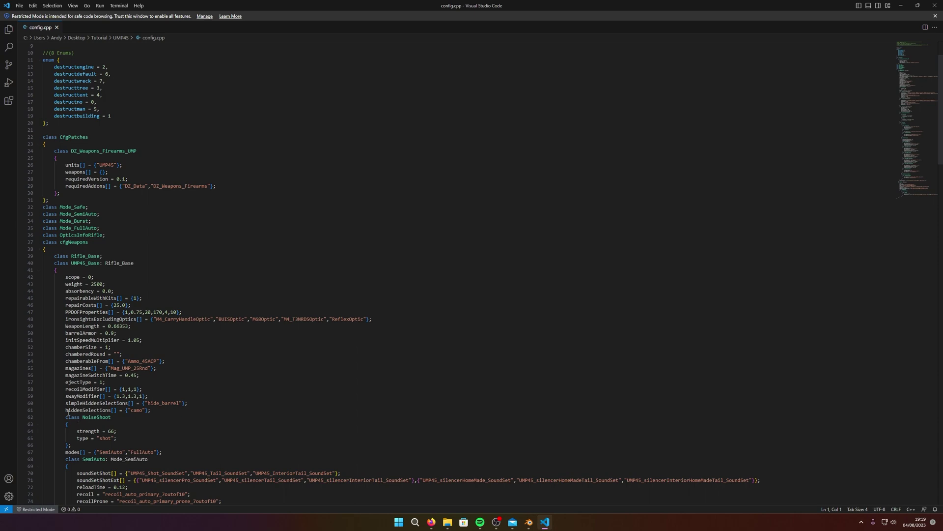
pyautogui.moveTo(66, 410); pyautogui.dragTo(119, 410)
pyautogui.scroll(3, 133, 256)
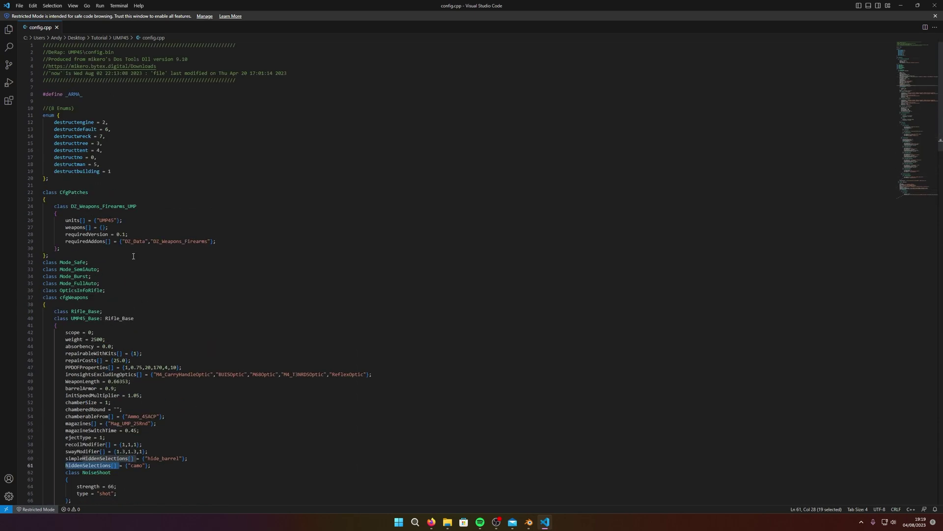
pyautogui.press('alt')
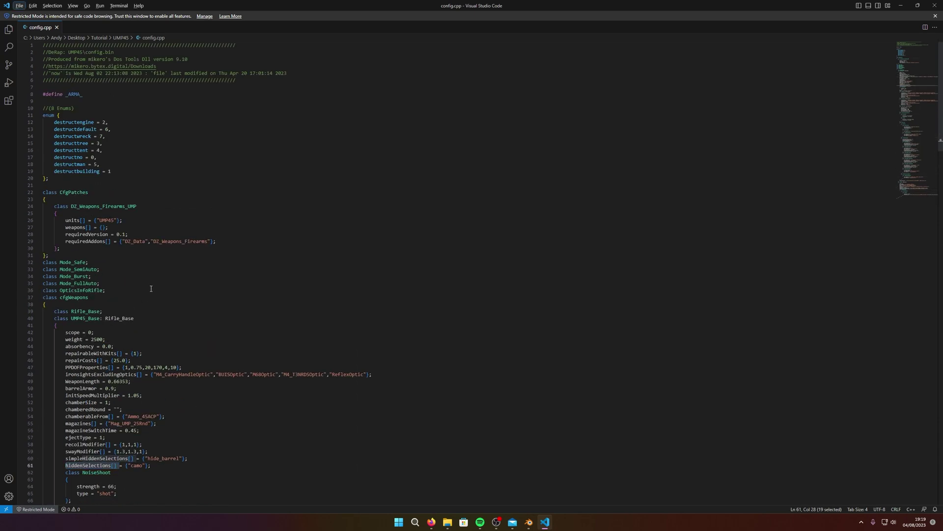
pyautogui.scroll(-3, 154, 270)
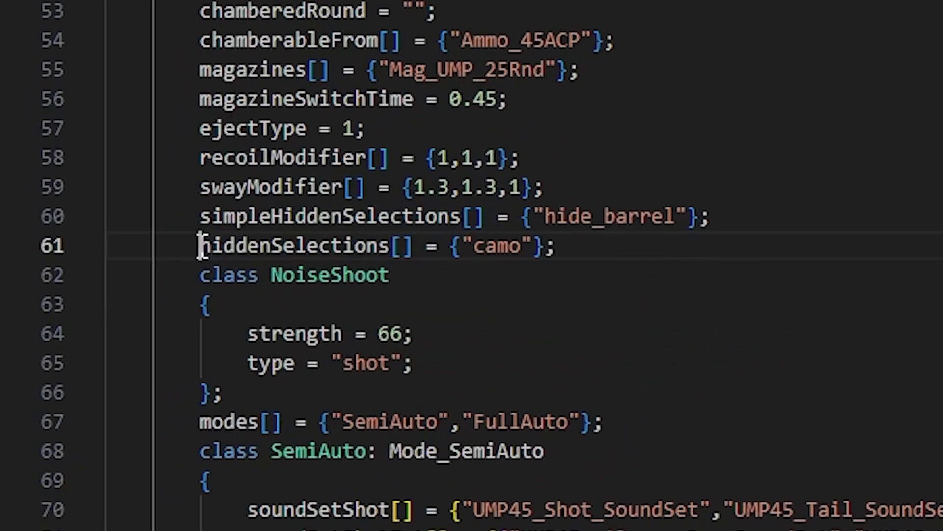
pyautogui.moveTo(205, 245); pyautogui.dragTo(415, 245)
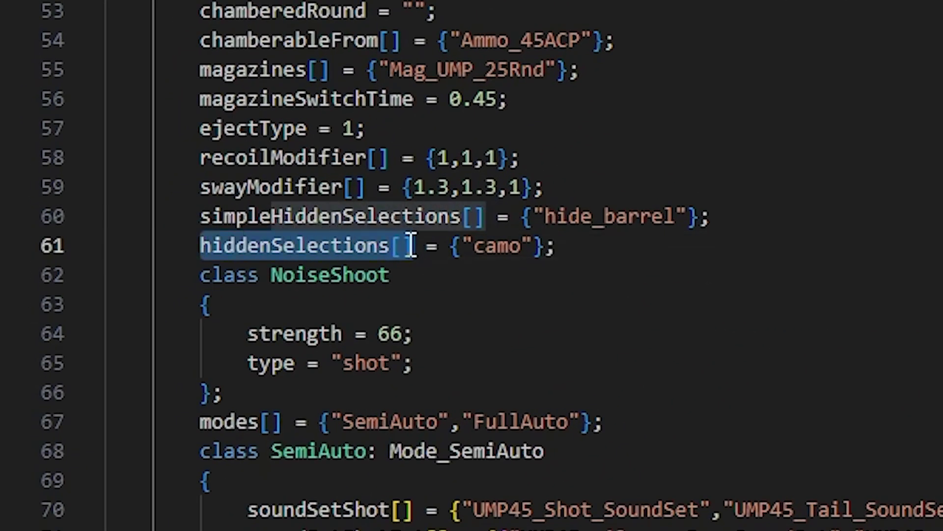
pyautogui.click(544, 246)
# - Change the hiddenSelections[] string on line 61 to "camo1, camo2, camo3"
pyautogui.moveTo(474, 245); pyautogui.dragTo(520, 251)
pyautogui.press('Escape')
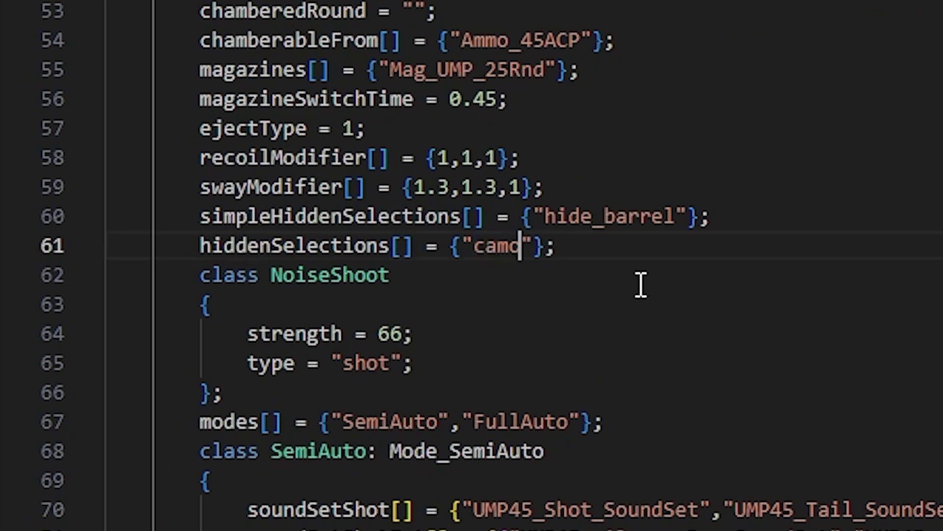
pyautogui.write('1, camo2')
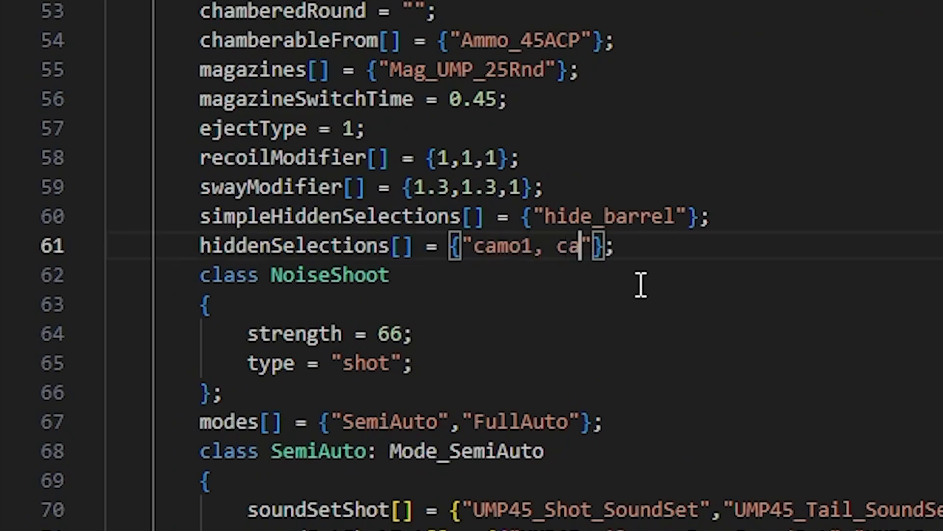
pyautogui.write(', camo2, cam')
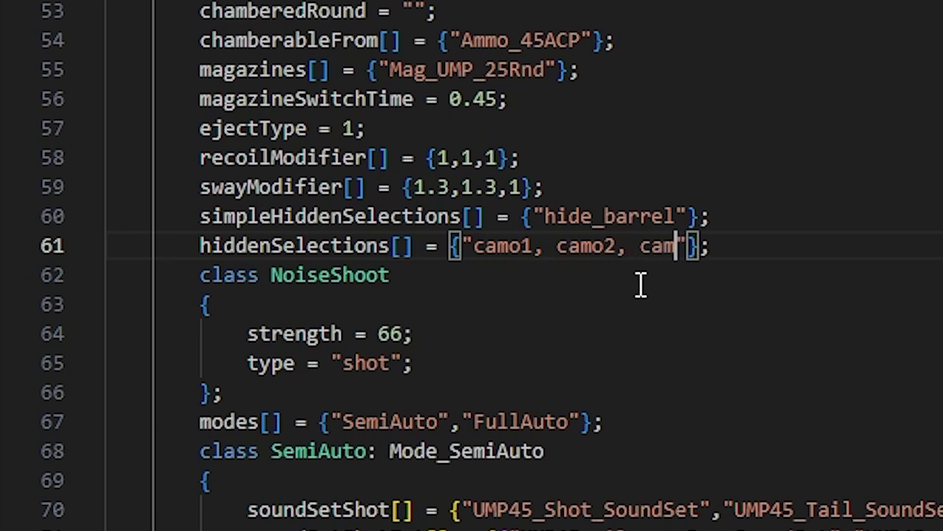
pyautogui.write('3')
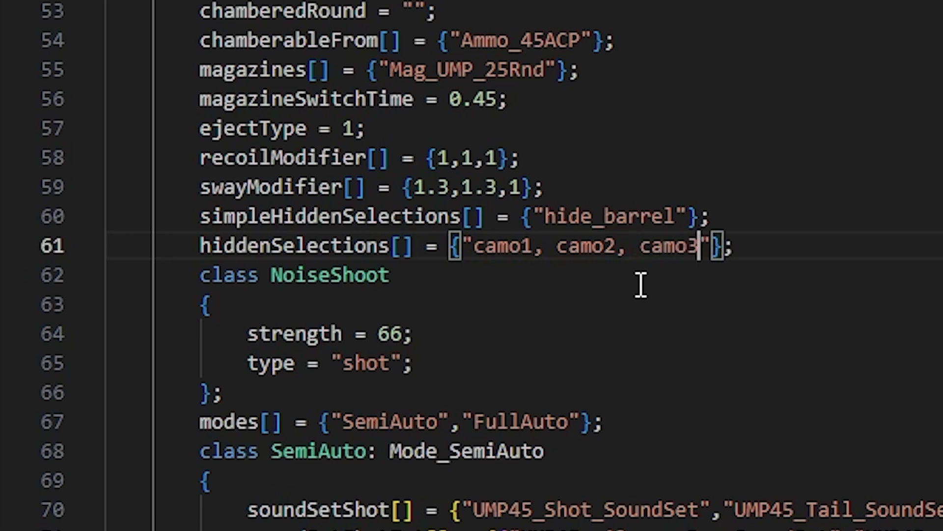
# - Remove camo2 and camo3 from the hiddenSelections[] string, leaving only "camo1"
pyautogui.press('BackSpace')
pyautogui.press('BackSpace')
pyautogui.press('BackSpace')
pyautogui.press('BackSpace')
pyautogui.press('BackSpace')
pyautogui.press('BackSpace')
pyautogui.press('BackSpace')
pyautogui.press('BackSpace')
pyautogui.press('BackSpace')
pyautogui.press('BackSpace')
pyautogui.press('BackSpace')
pyautogui.press('BackSpace')
pyautogui.press('BackSpace')
pyautogui.press('BackSpace')
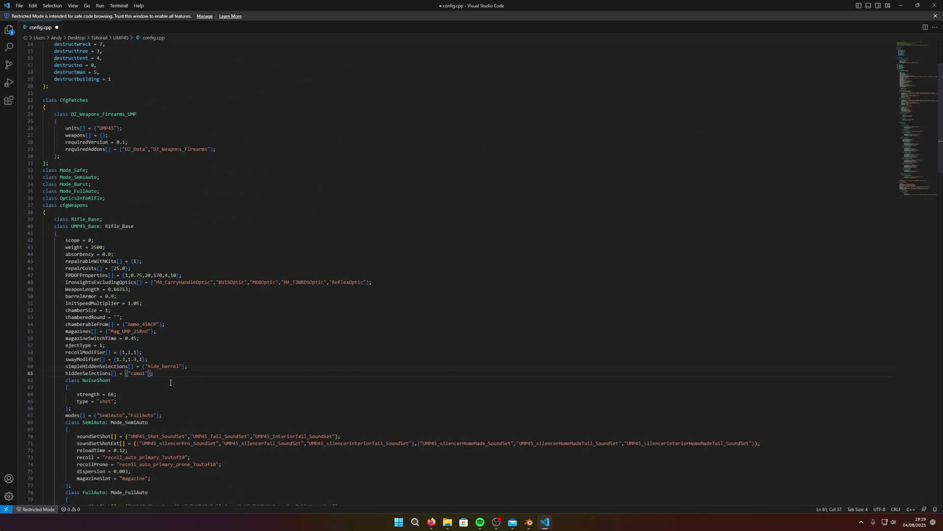
# - Return to Blender and show the material slots of object 0
pyautogui.click(900, 6)
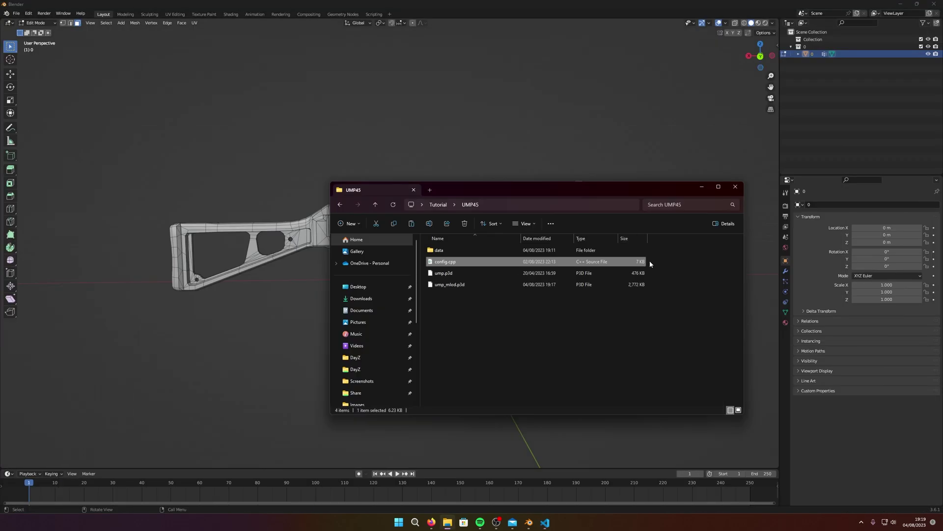
pyautogui.click(703, 186)
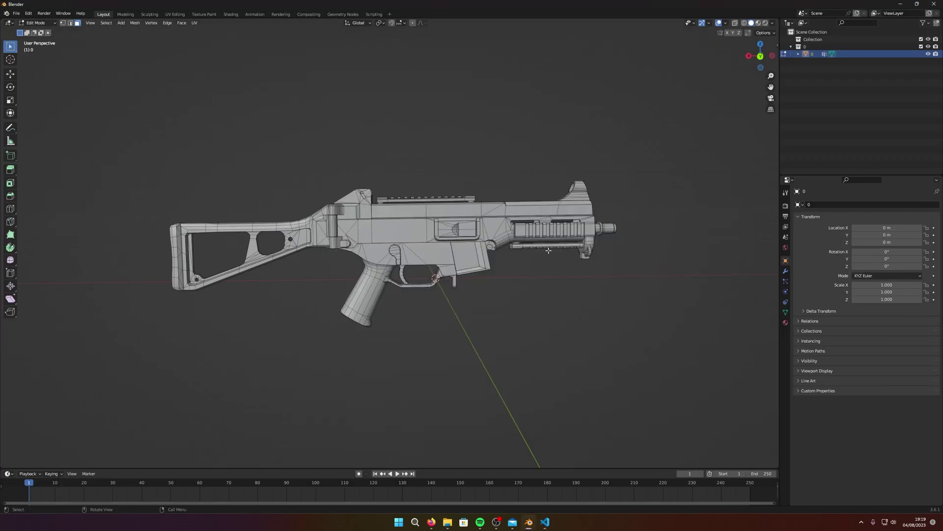
pyautogui.click(799, 54)
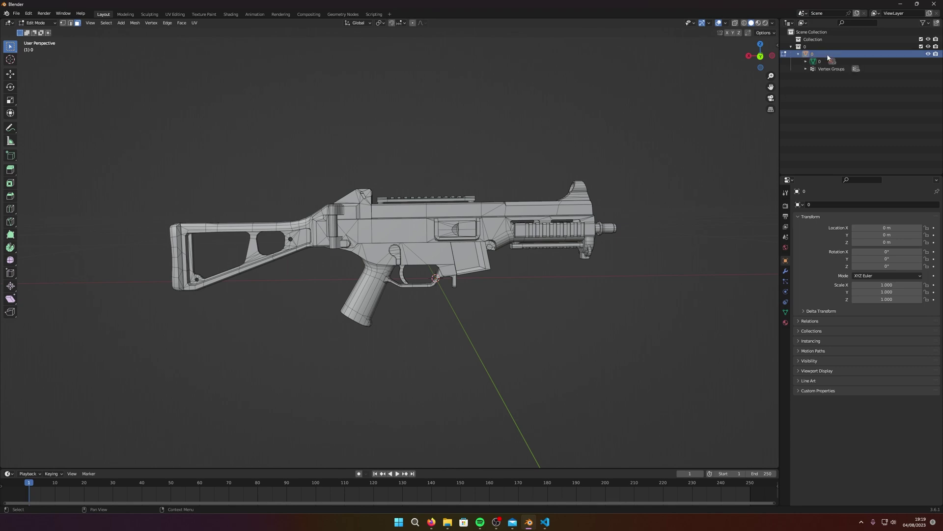
pyautogui.click(799, 53)
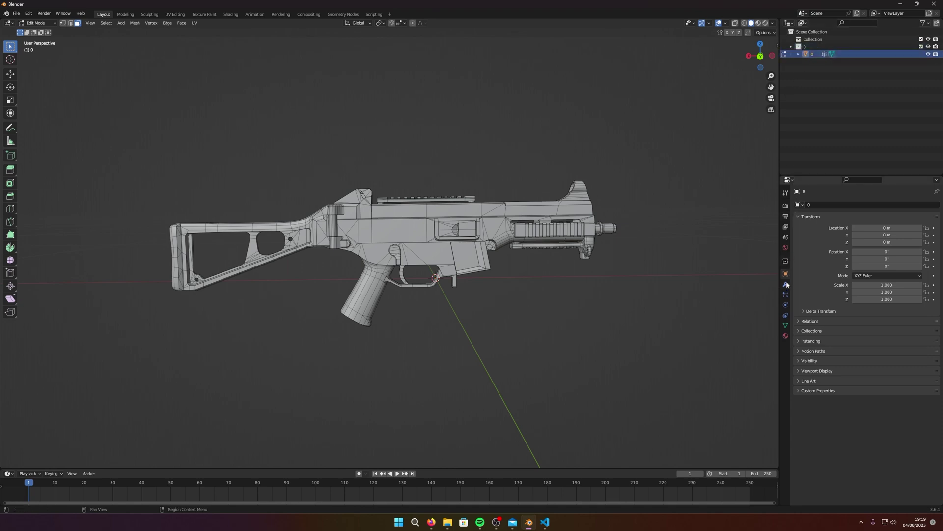
pyautogui.click(786, 337)
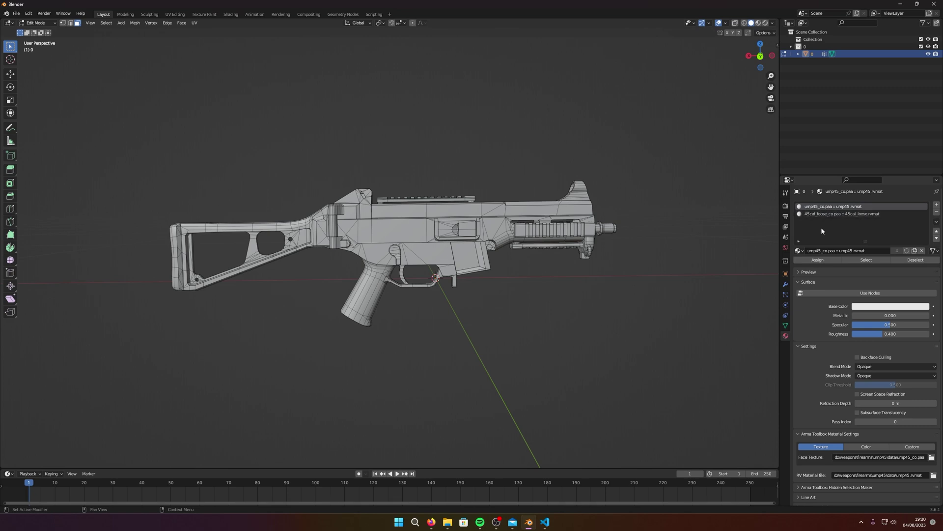
# - Compare the texture and RV material paths of the ump45_co.paa and 45cal_loose_co.paa materials
pyautogui.click(818, 213)
pyautogui.click(818, 206)
pyautogui.click(822, 214)
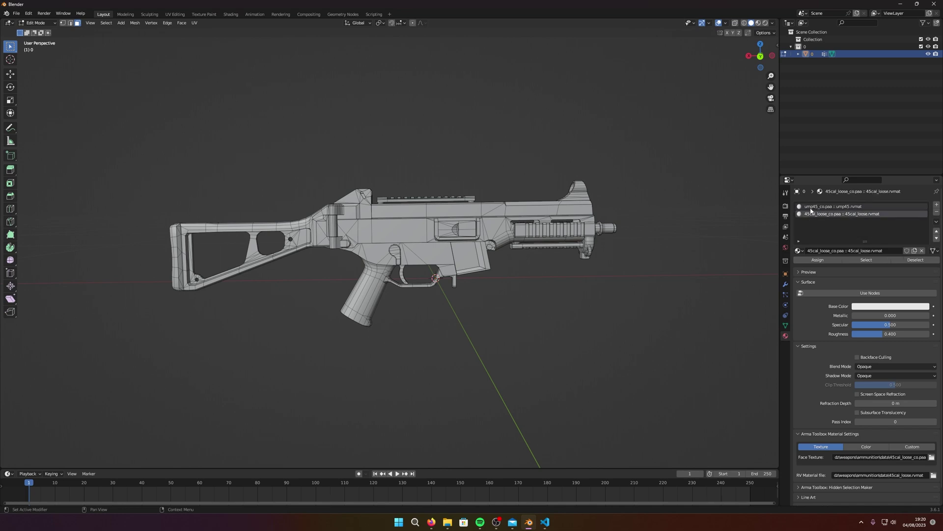
pyautogui.click(812, 207)
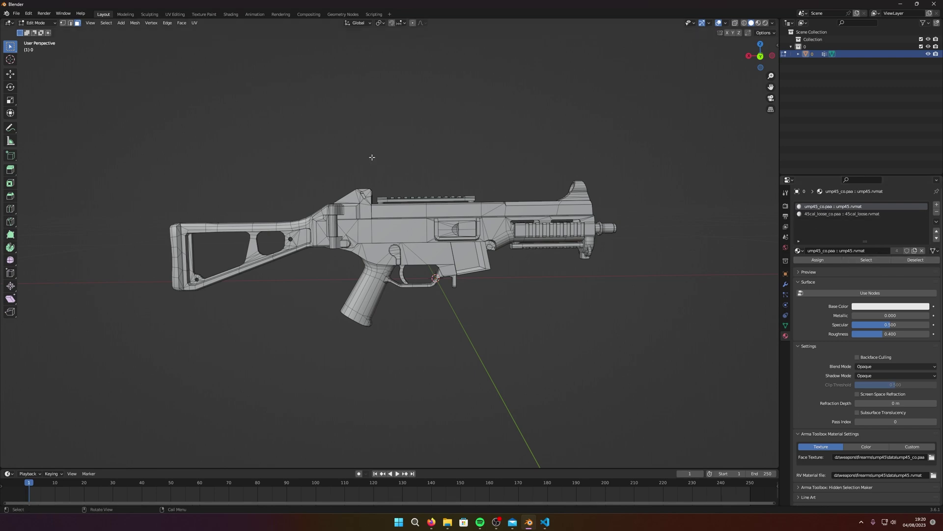
# - Select all faces of object 0 that are assigned to the ump45_co.paa :: ump45.rvmat material
pyautogui.click(36, 23)
pyautogui.click(810, 54)
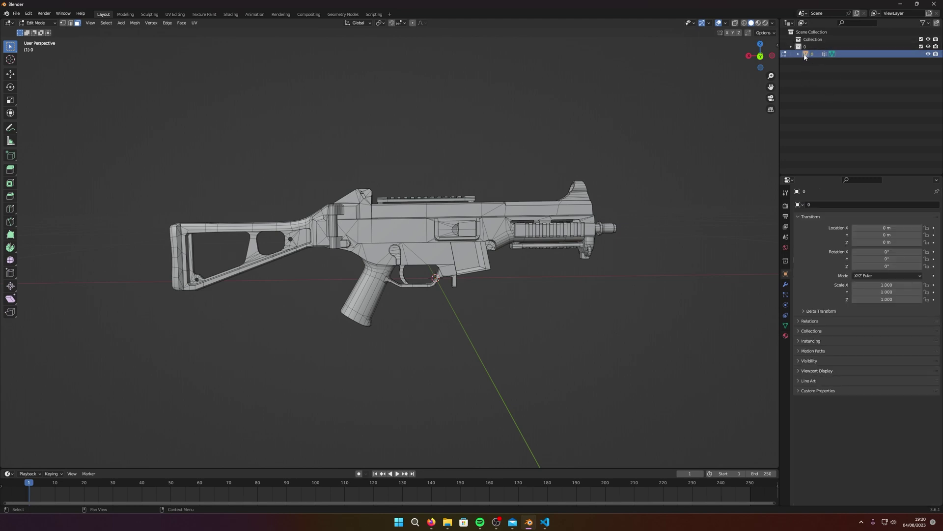
pyautogui.click(785, 335)
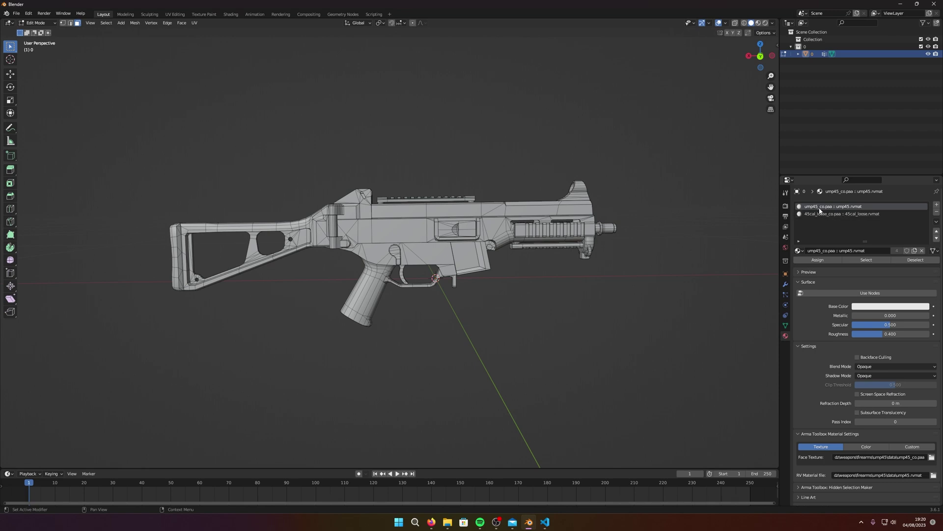
pyautogui.click(873, 261)
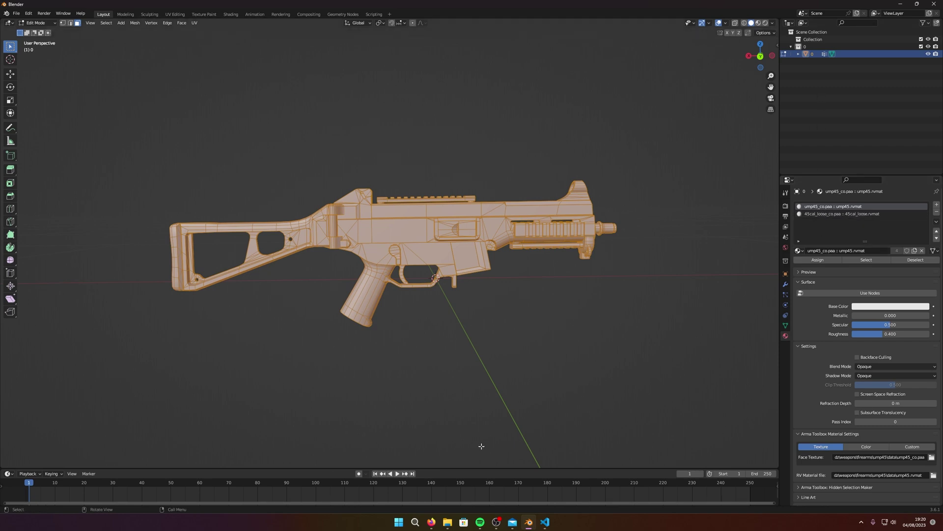
# - Switch to File Explorer and locate the ump45_co.paa texture in the UMP45 data folder, then return to Blender
pyautogui.click(447, 522)
pyautogui.doubleClick(442, 250)
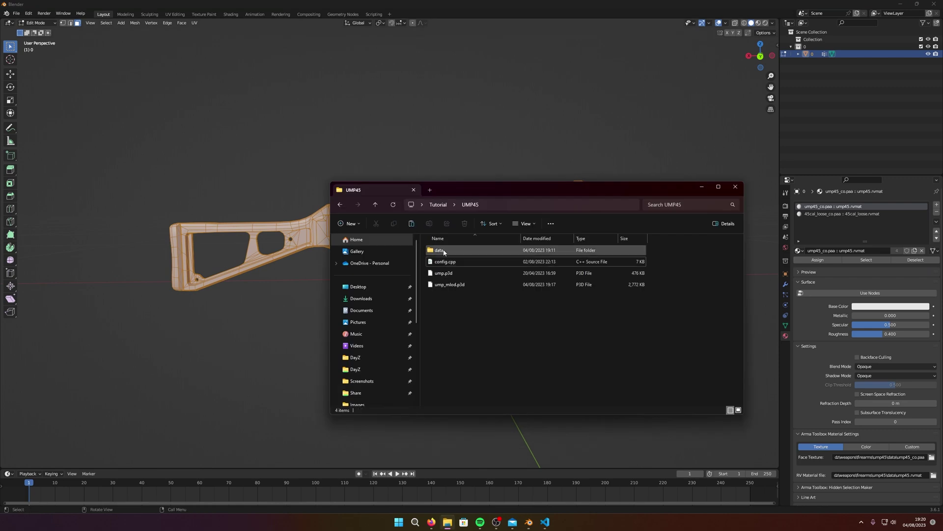
pyautogui.click(454, 273)
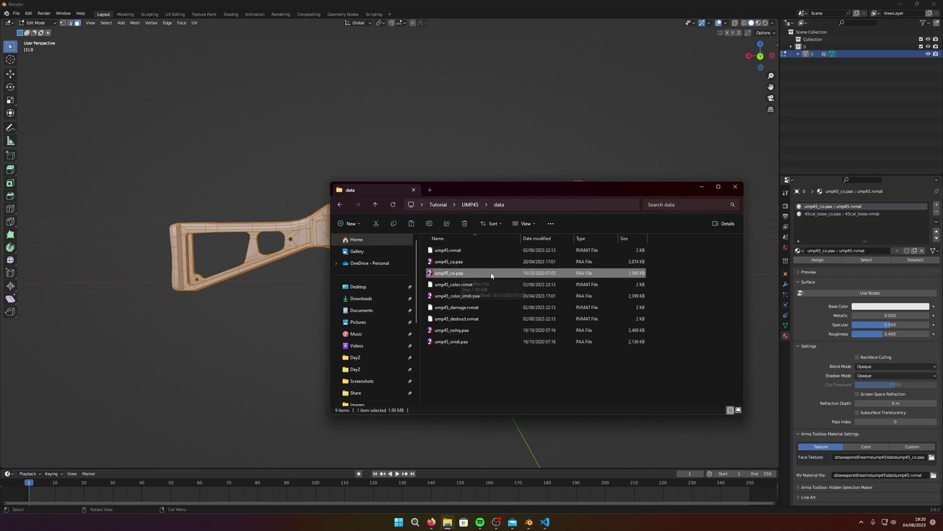
pyautogui.click(702, 186)
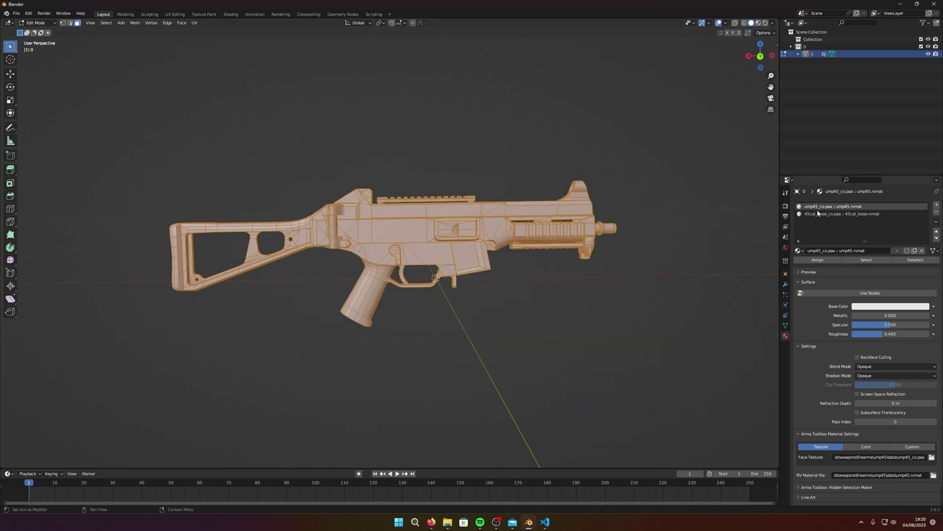
# - Clear the selection, reselect the faces using the ump45_co.paa material and separate them into their own object
pyautogui.click(543, 152)
pyautogui.click(807, 55)
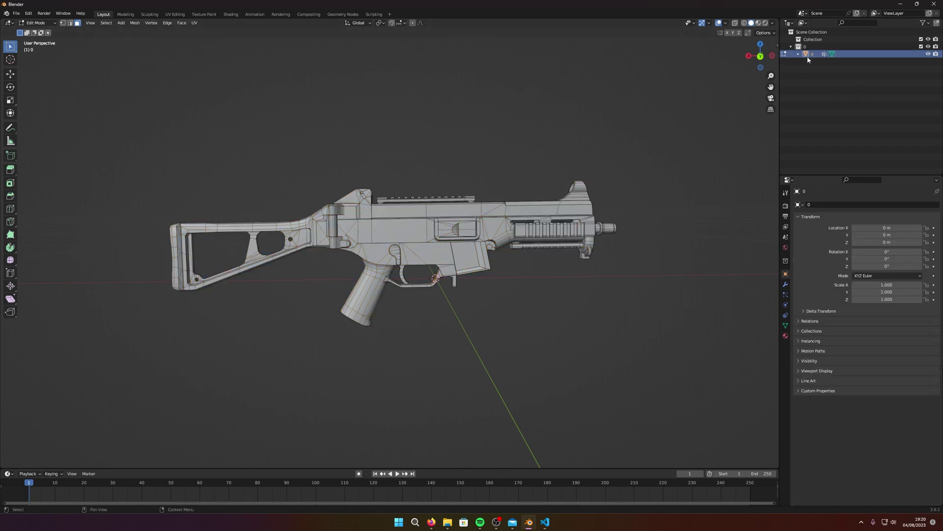
pyautogui.click(786, 336)
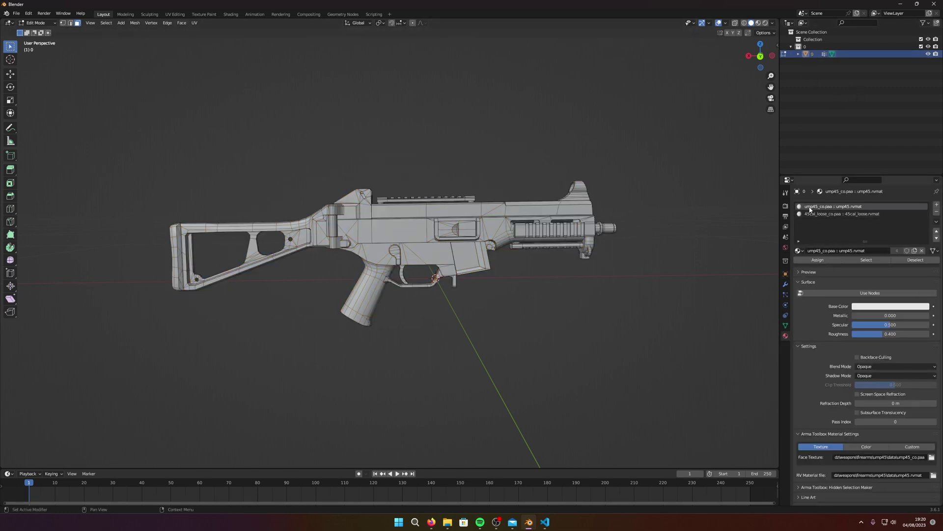
pyautogui.click(868, 262)
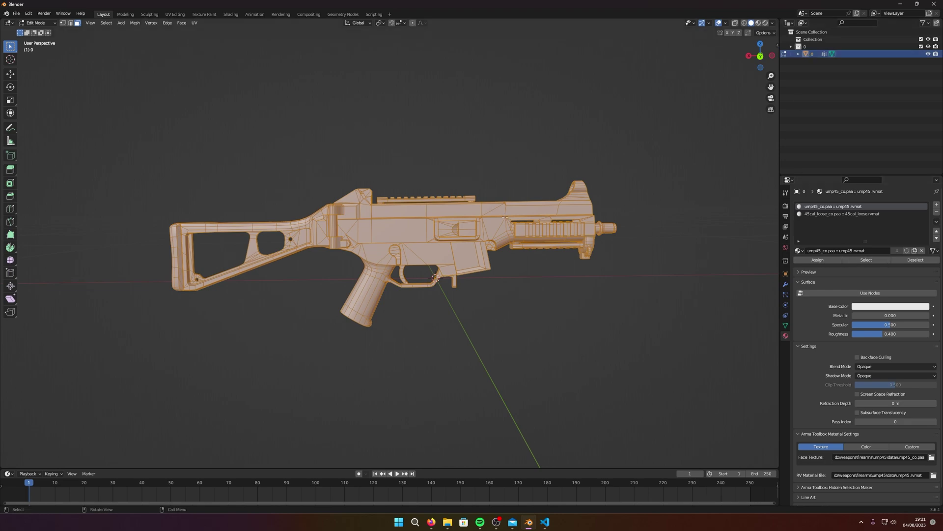
pyautogui.moveTo(527, 211)
pyautogui.mouseDown(button='middle')
pyautogui.moveTo(442, 242)
pyautogui.moveTo(513, 217)
pyautogui.mouseUp(button='middle')
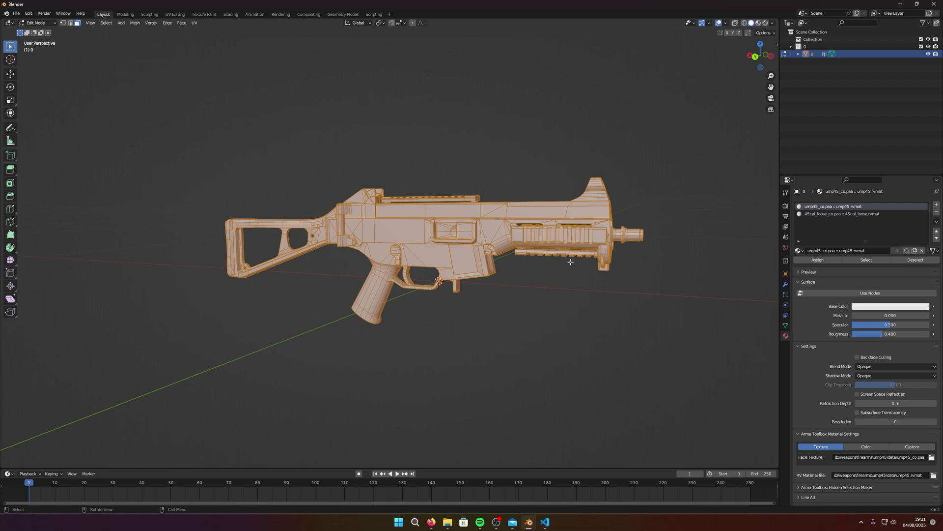
pyautogui.rightClick(474, 210)
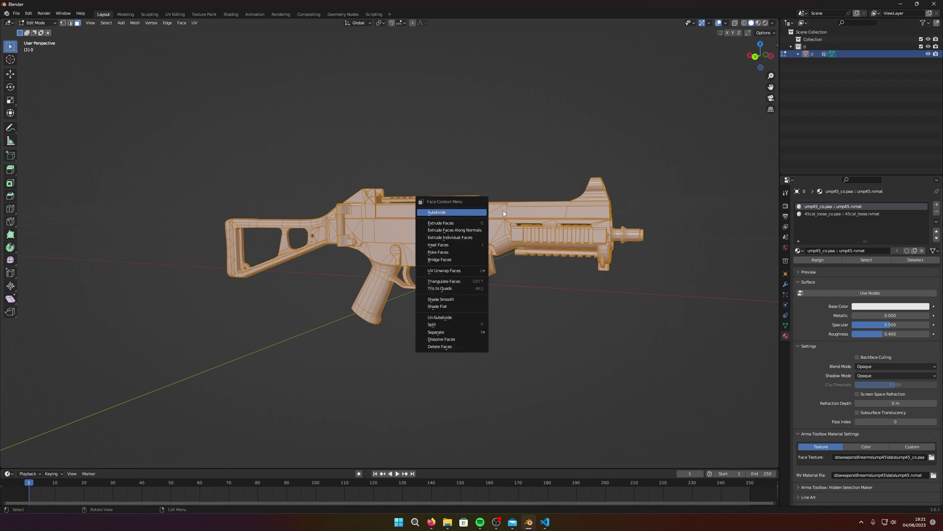
pyautogui.moveTo(454, 332)
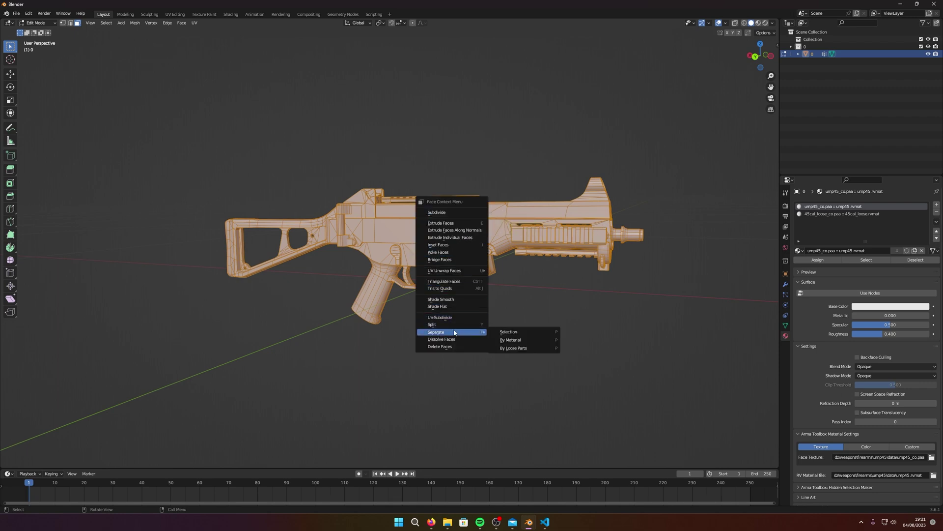
pyautogui.click(508, 331)
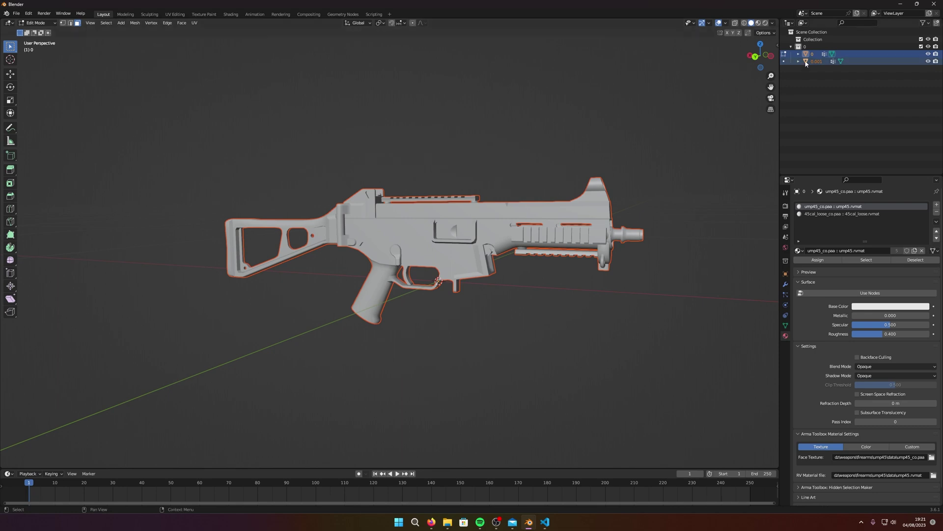
# - Rename the newly separated weapon object as "_co" and deselect it
pyautogui.click(826, 62)
pyautogui.doubleClick(817, 62)
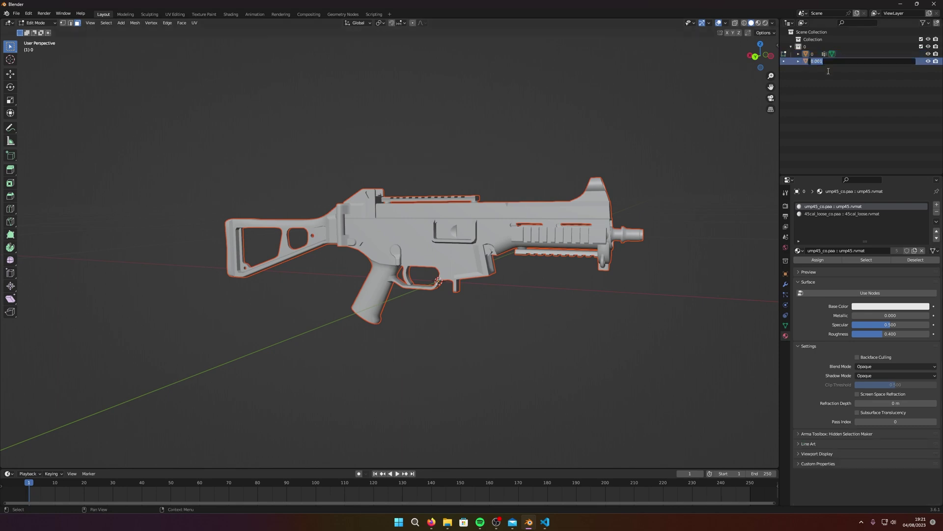
pyautogui.press('BackSpace')
pyautogui.press('Return')
pyautogui.click(824, 74)
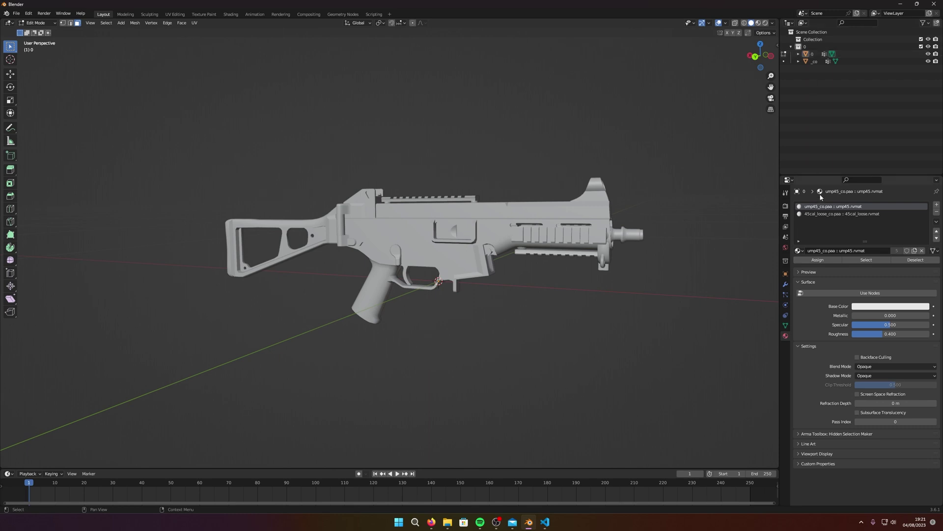
# - Hide the _co object and delete the leftover object 0 containing the loose cartridge
pyautogui.click(928, 61)
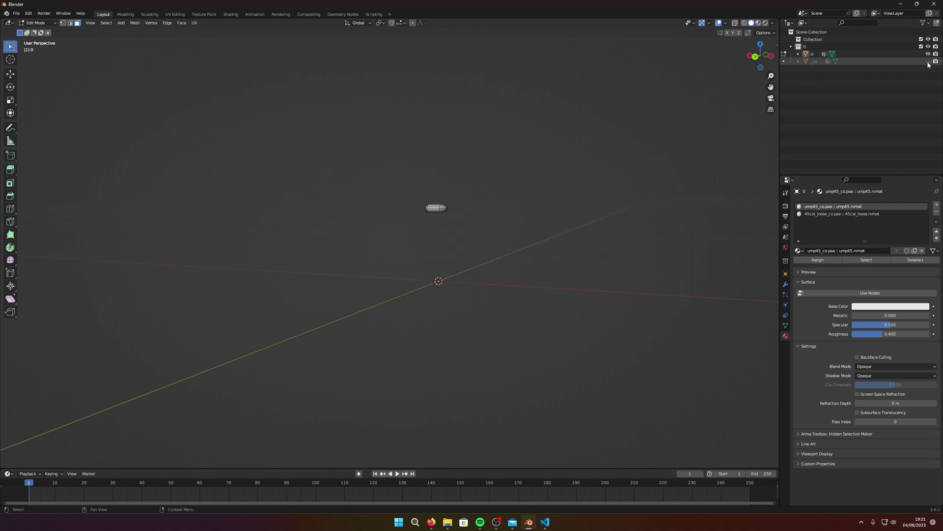
pyautogui.moveTo(492, 135); pyautogui.dragTo(614, 128, button='middle')
pyautogui.click(813, 54)
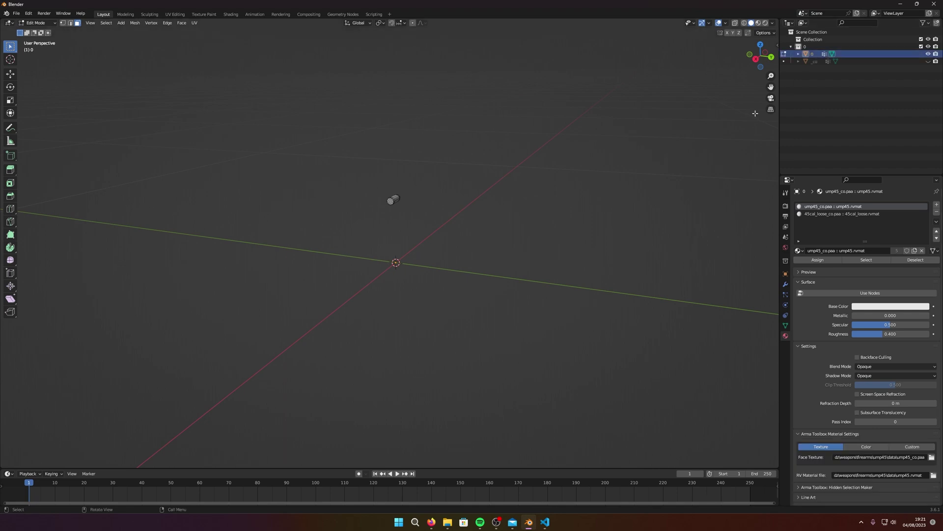
pyautogui.press('Delete')
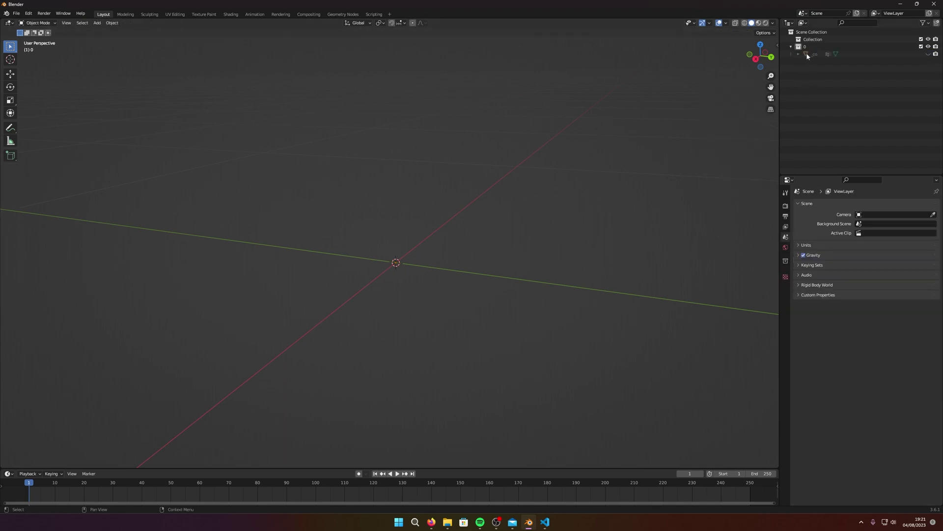
# - Unhide the _co object and inspect the weapon from both sides
pyautogui.click(809, 54)
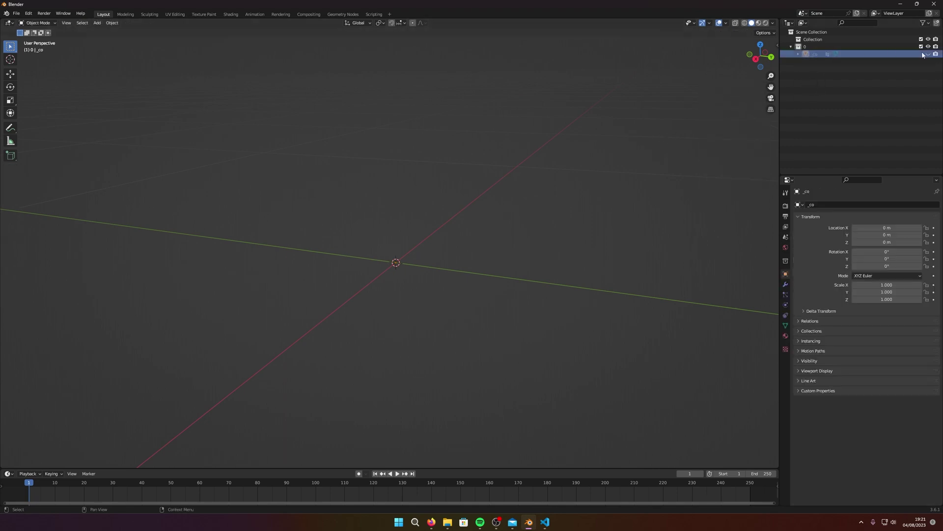
pyautogui.moveTo(596, 131); pyautogui.dragTo(461, 167, button='middle')
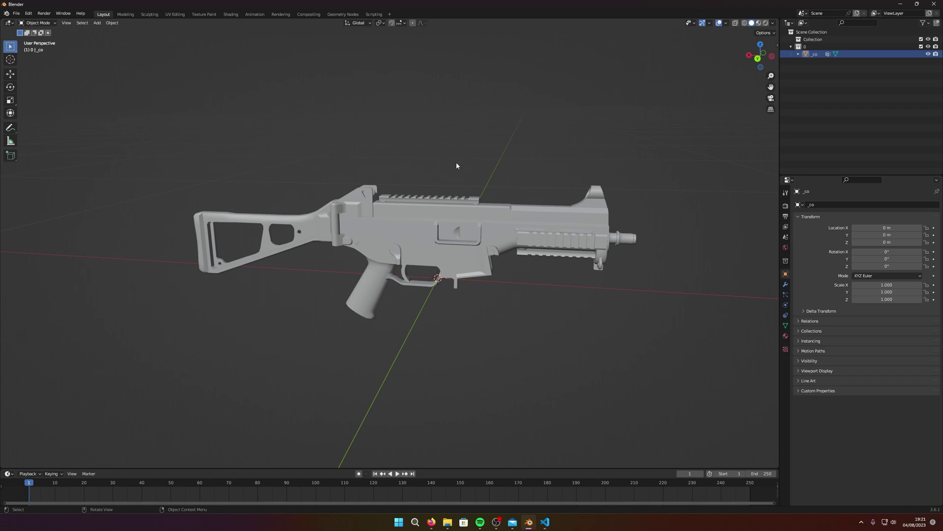
pyautogui.moveTo(457, 164); pyautogui.dragTo(560, 304, button='middle')
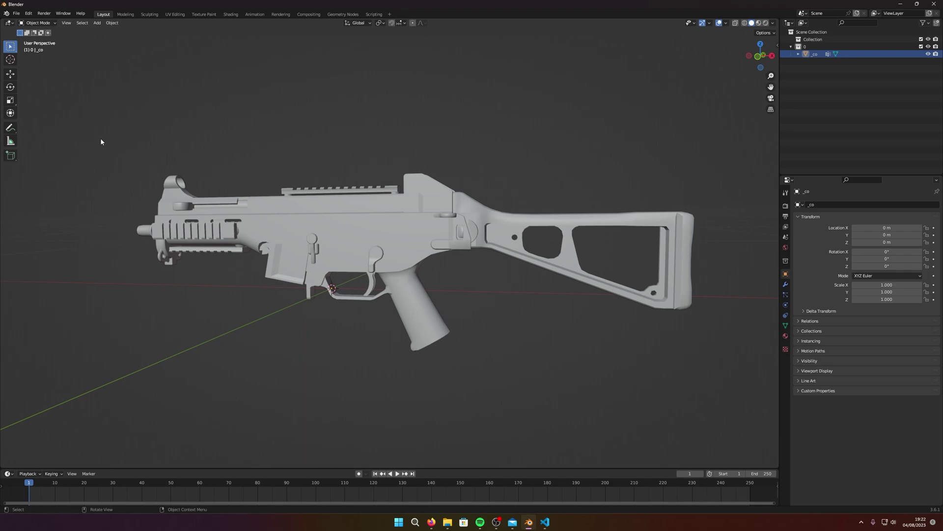
# - Show the desktop, switch to Firefox and view the YouTube channel analytics page
pyautogui.press('super+d')
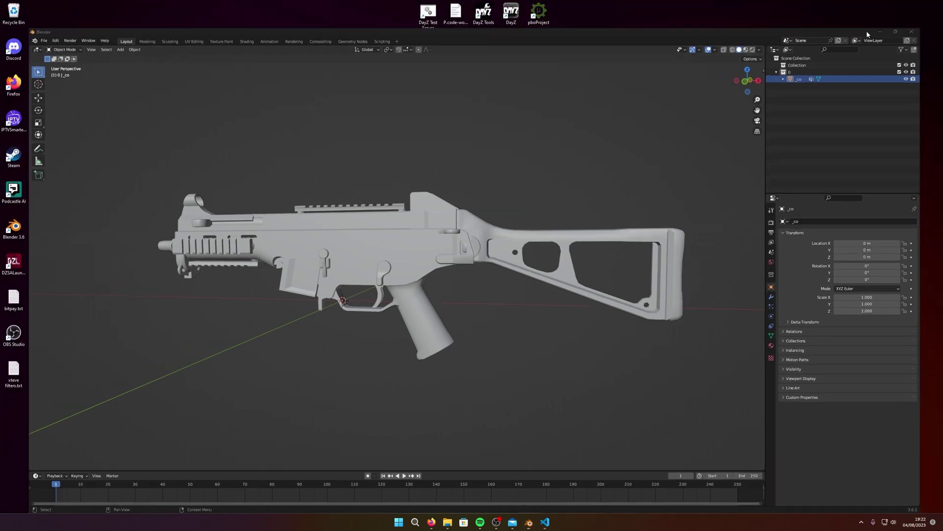
pyautogui.click(430, 522)
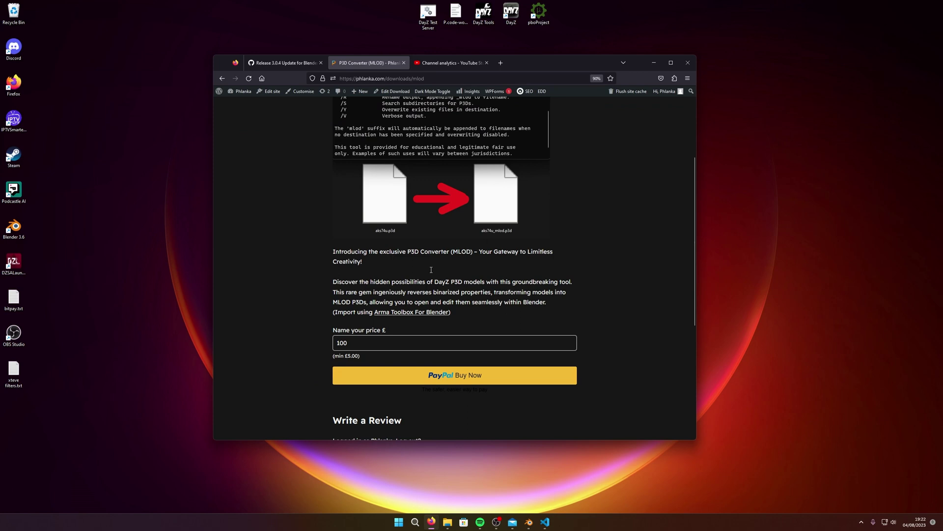
pyautogui.click(284, 64)
pyautogui.click(441, 64)
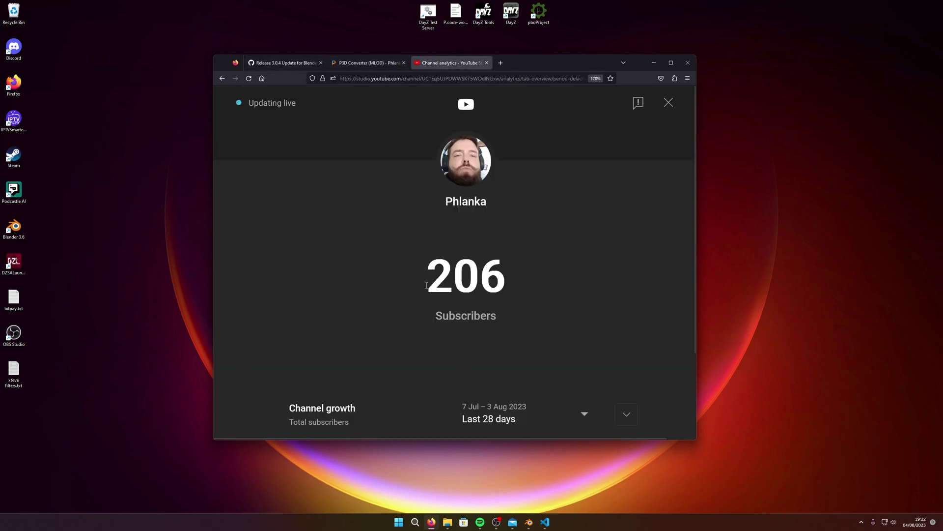
pyautogui.moveTo(517, 279); pyautogui.dragTo(394, 275)
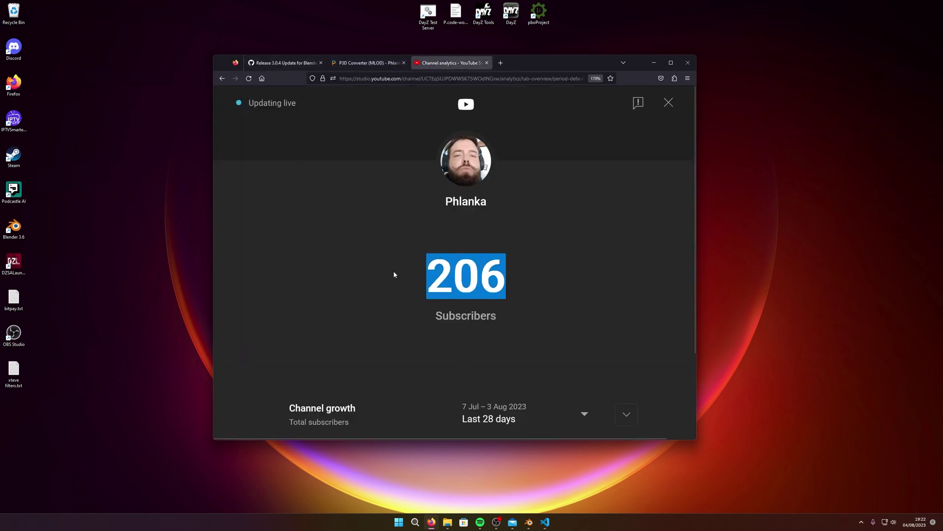
pyautogui.click(512, 281)
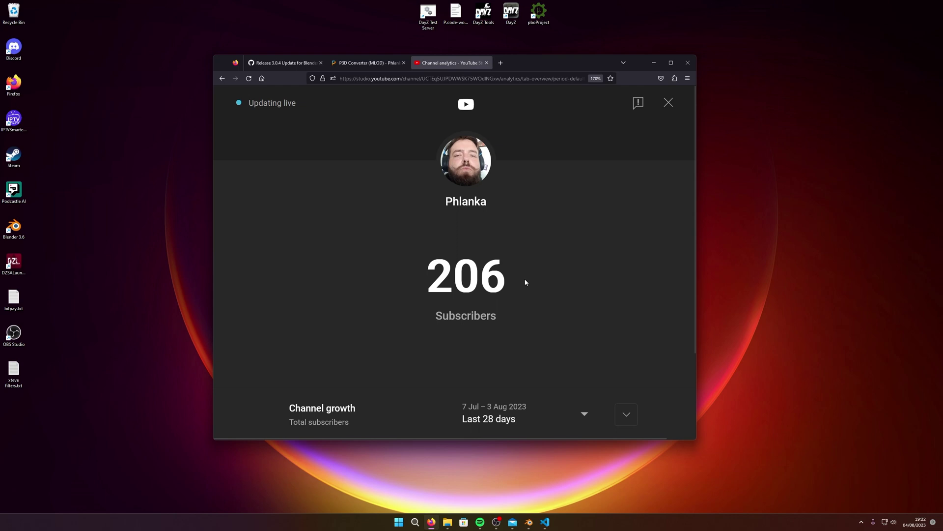
pyautogui.moveTo(909, 528)
pyautogui.hotkey('ctrl', 'a')
pyautogui.click(498, 277)
pyautogui.moveTo(425, 275); pyautogui.dragTo(439, 274)
pyautogui.click(440, 273)
pyautogui.moveTo(434, 519)
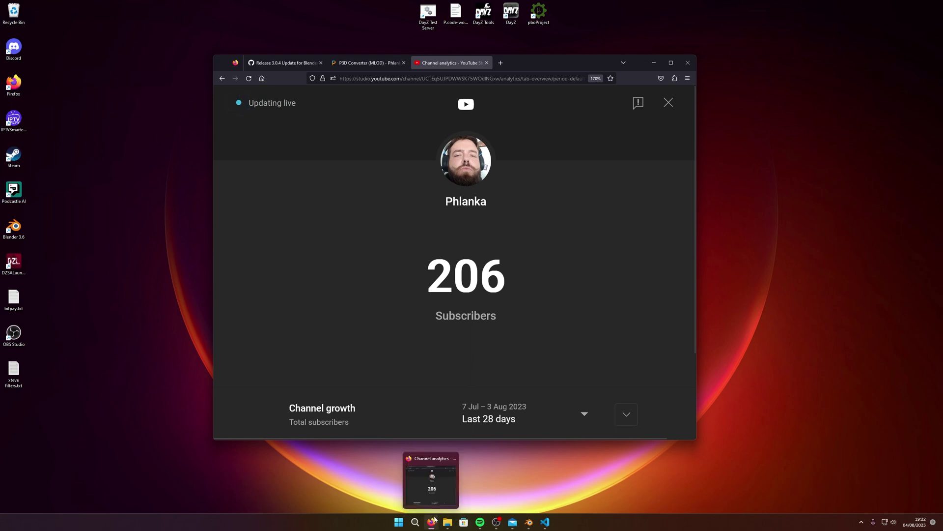